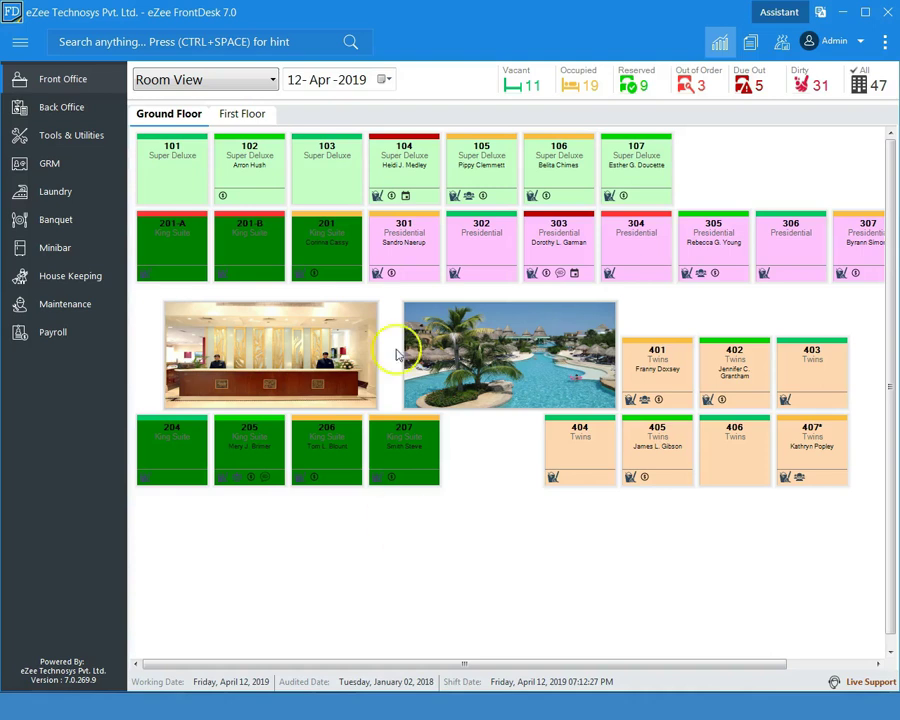
# Step: Check room 104's actions, then filter First Floor rooms to reserved and occupied
pyautogui.rightClick(417, 181)
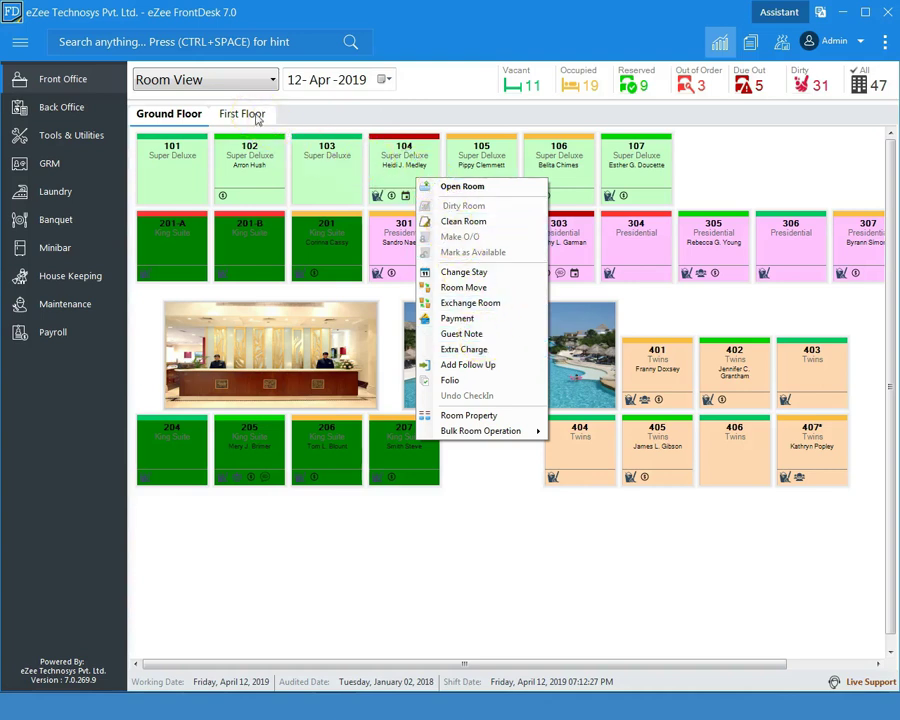
pyautogui.click(258, 117)
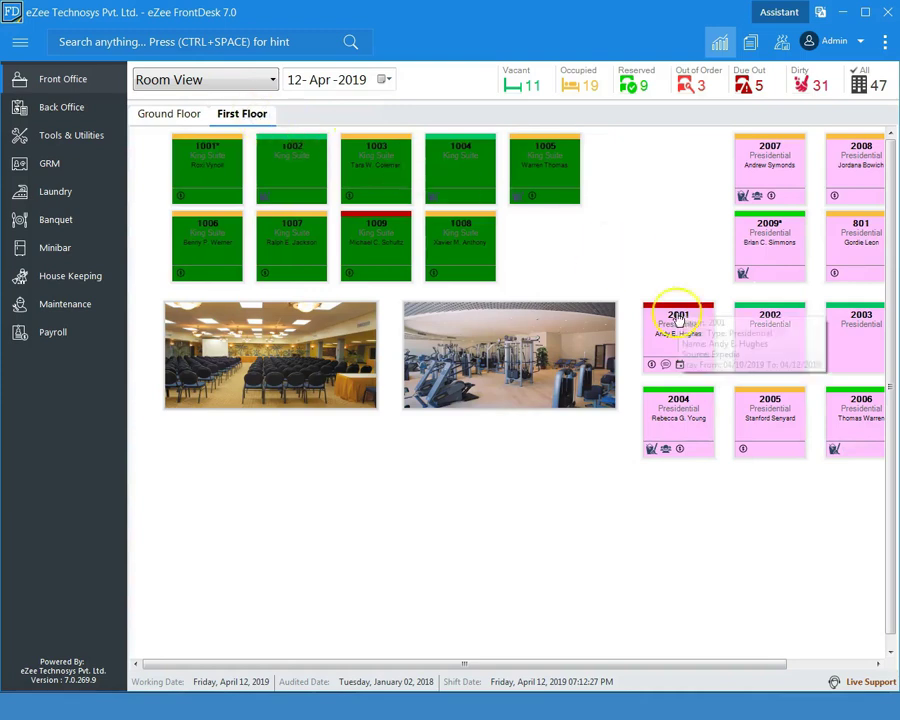
pyautogui.click(643, 84)
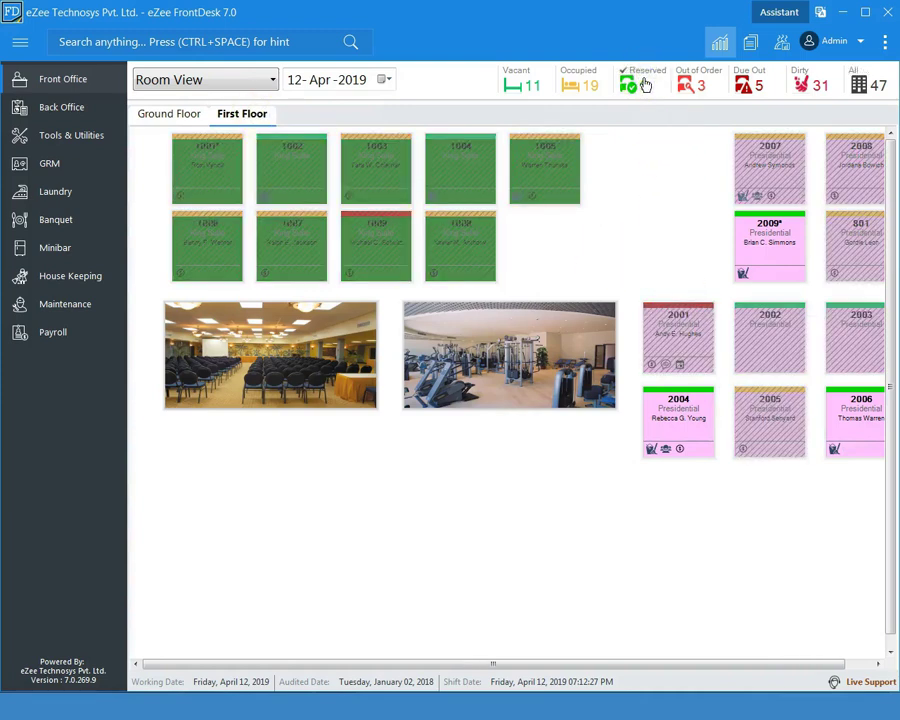
pyautogui.click(577, 88)
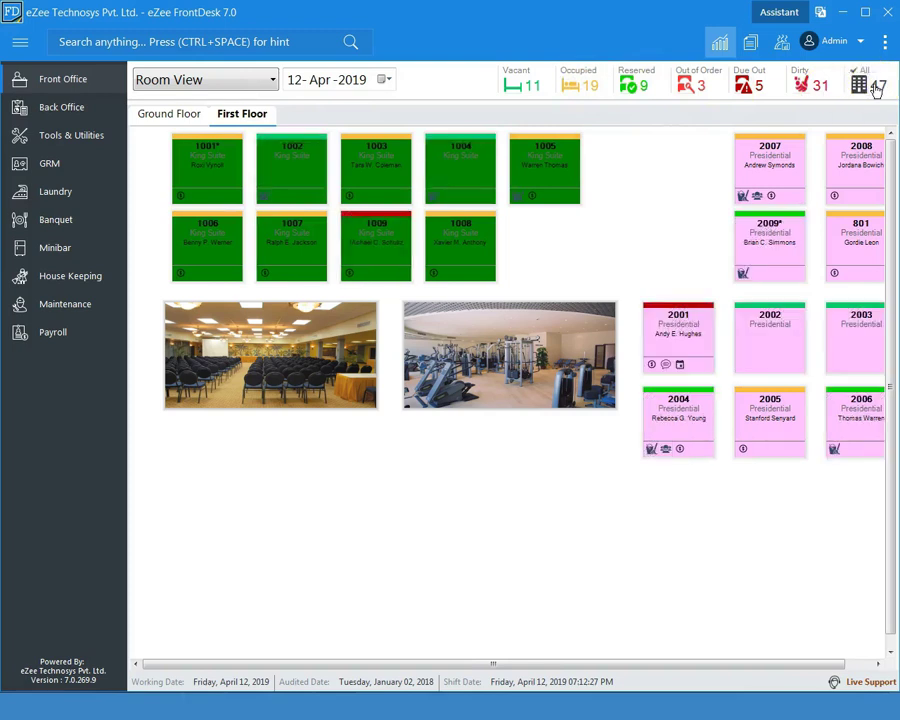
pyautogui.click(250, 82)
# Step: Switch to List View and filter to occupied rooms, scrolling across all columns
pyautogui.click(201, 118)
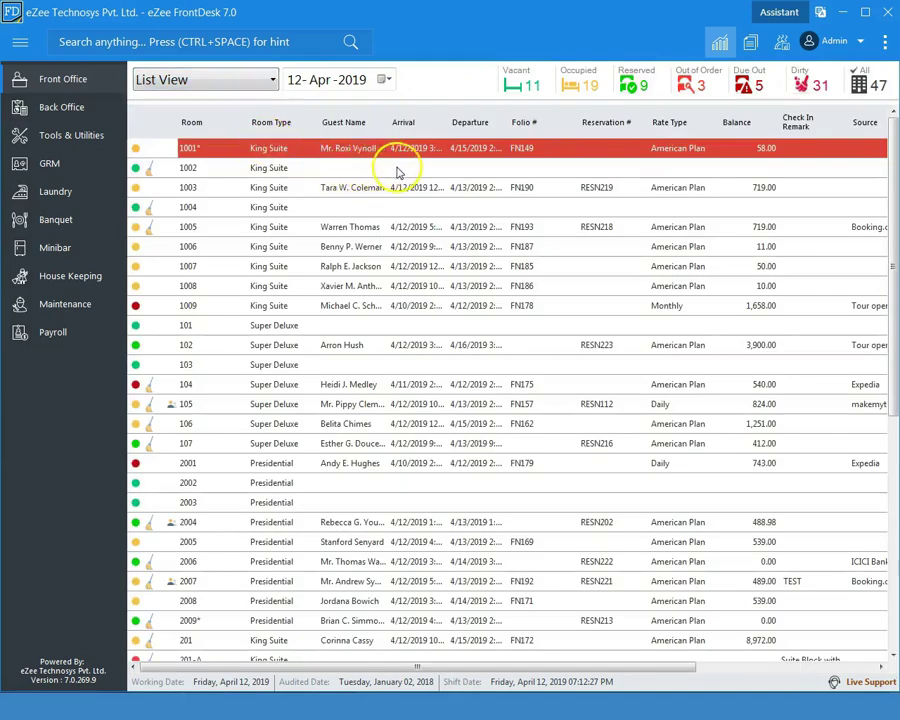
pyautogui.click(530, 85)
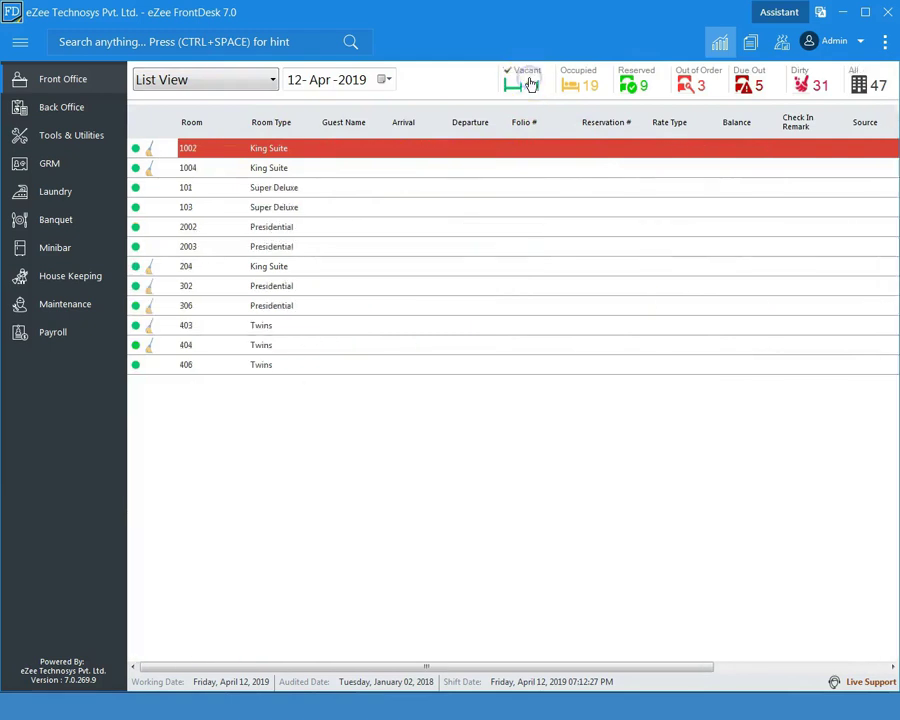
pyautogui.click(594, 87)
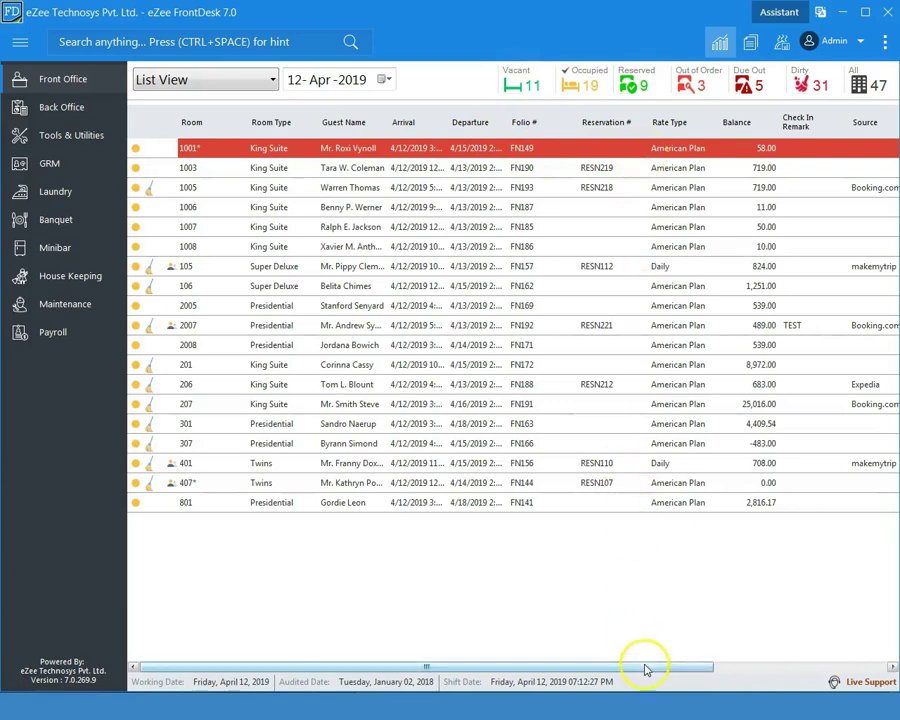
pyautogui.moveTo(643, 665); pyautogui.dragTo(719, 668)
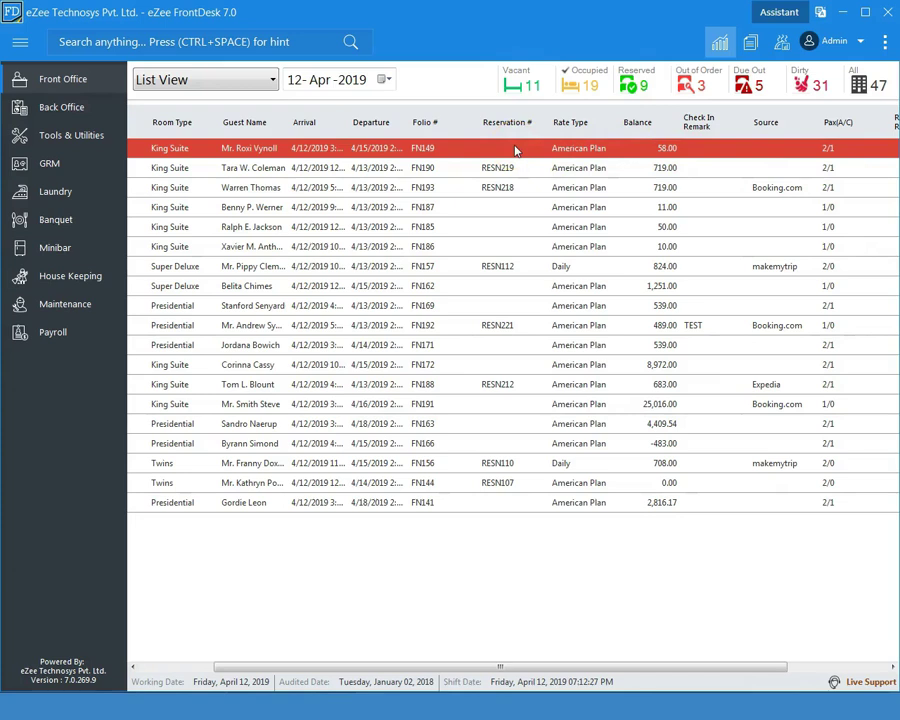
pyautogui.moveTo(589, 666); pyautogui.dragTo(537, 666)
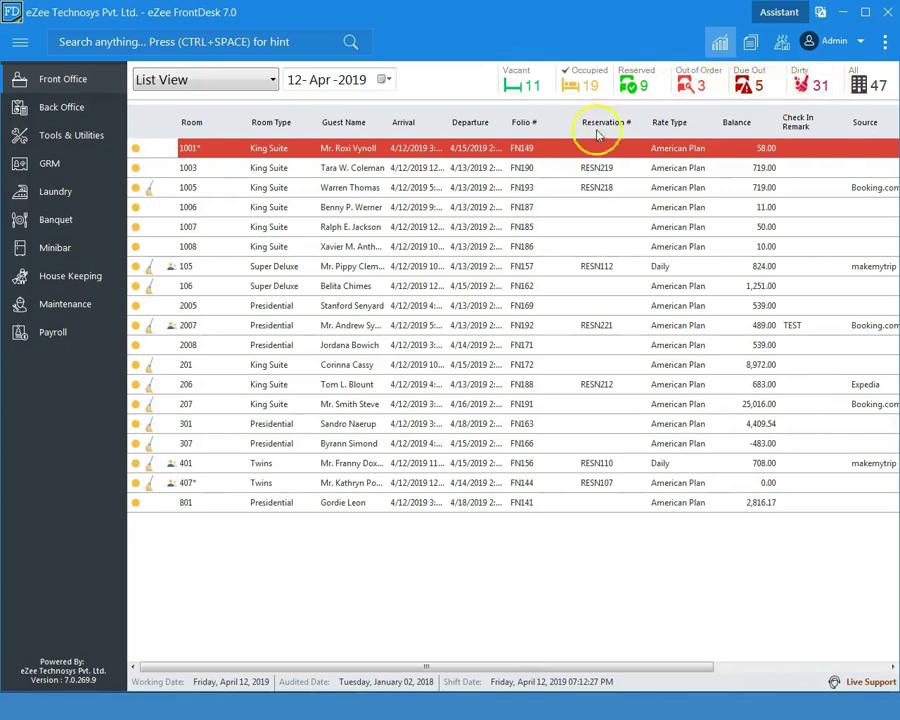
pyautogui.rightClick(565, 155)
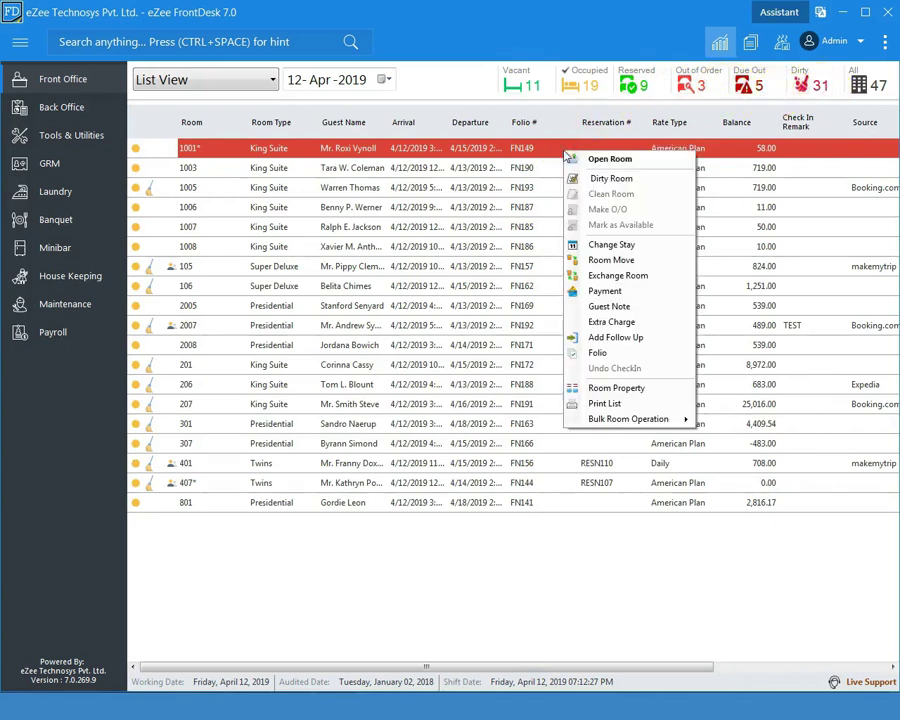
pyautogui.click(606, 403)
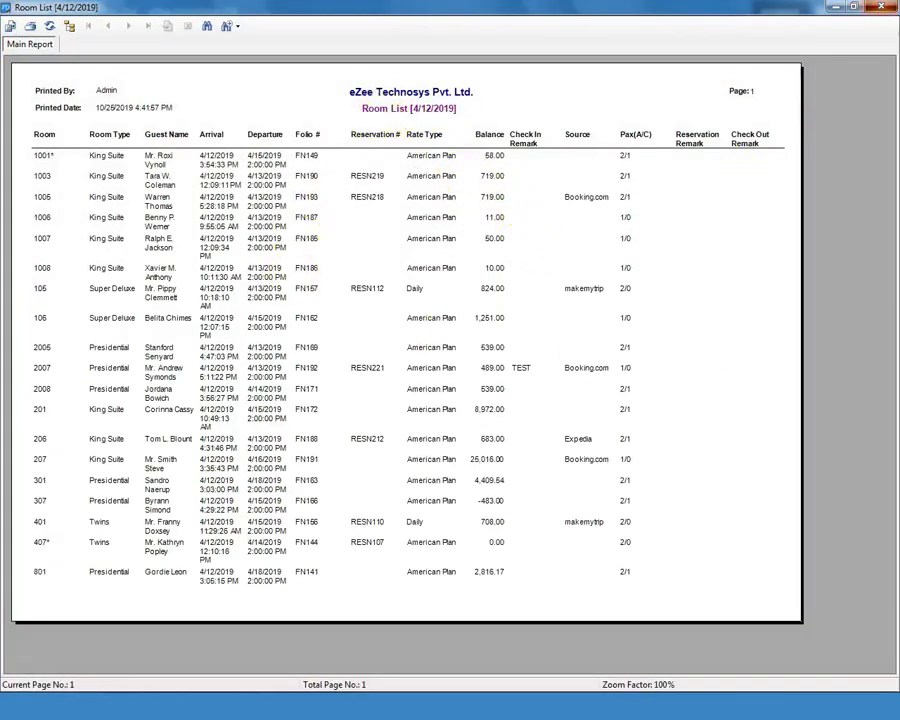
pyautogui.click(882, 7)
pyautogui.click(275, 83)
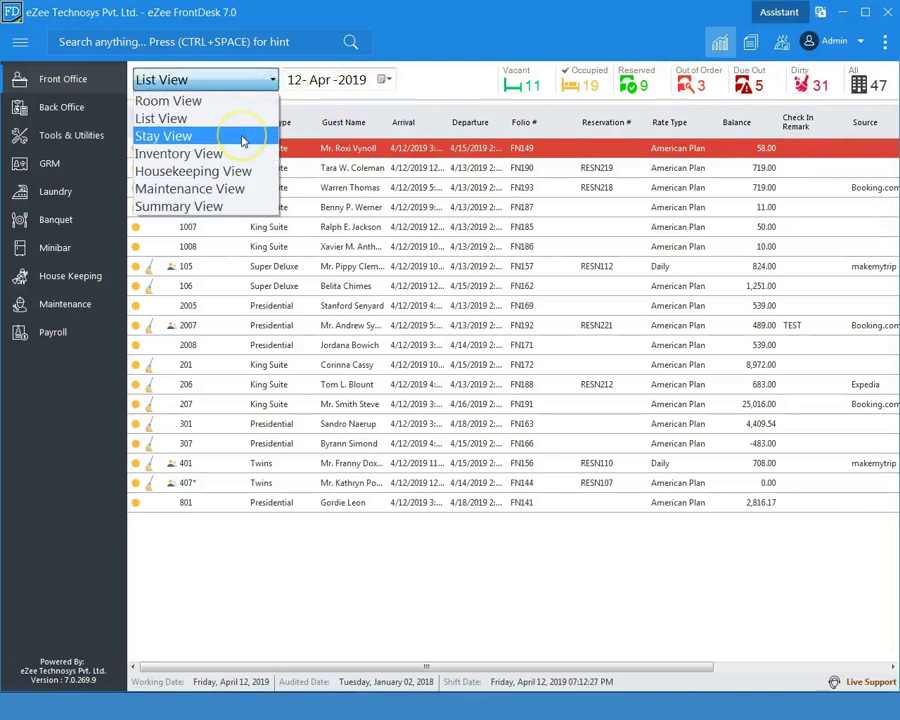
# Step: Open Stay View from 12 April and bring up room 207's booking actions
pyautogui.click(242, 137)
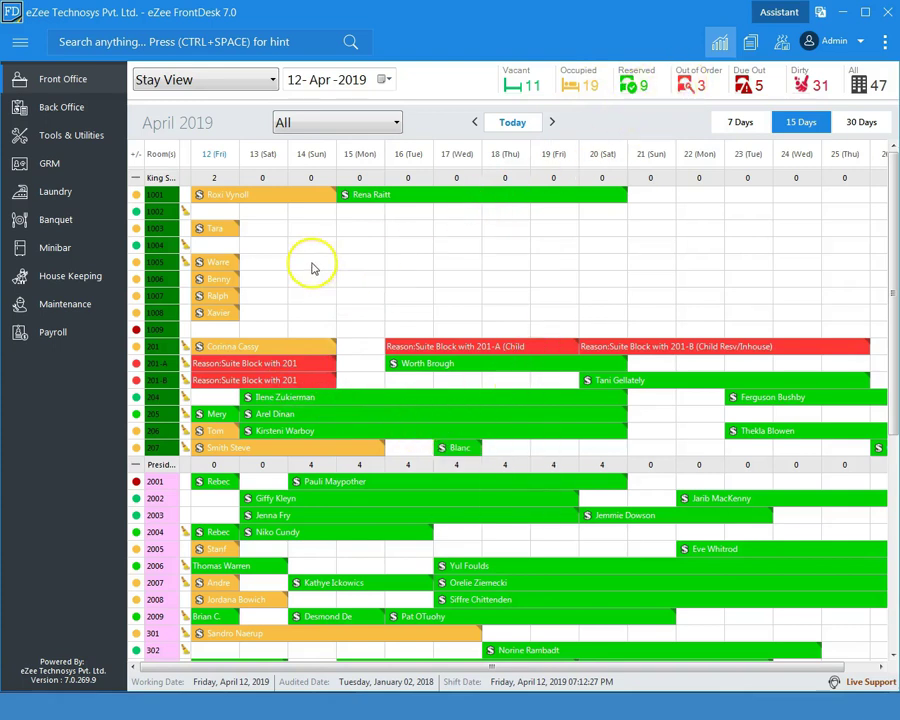
pyautogui.moveTo(893, 356); pyautogui.dragTo(892, 436)
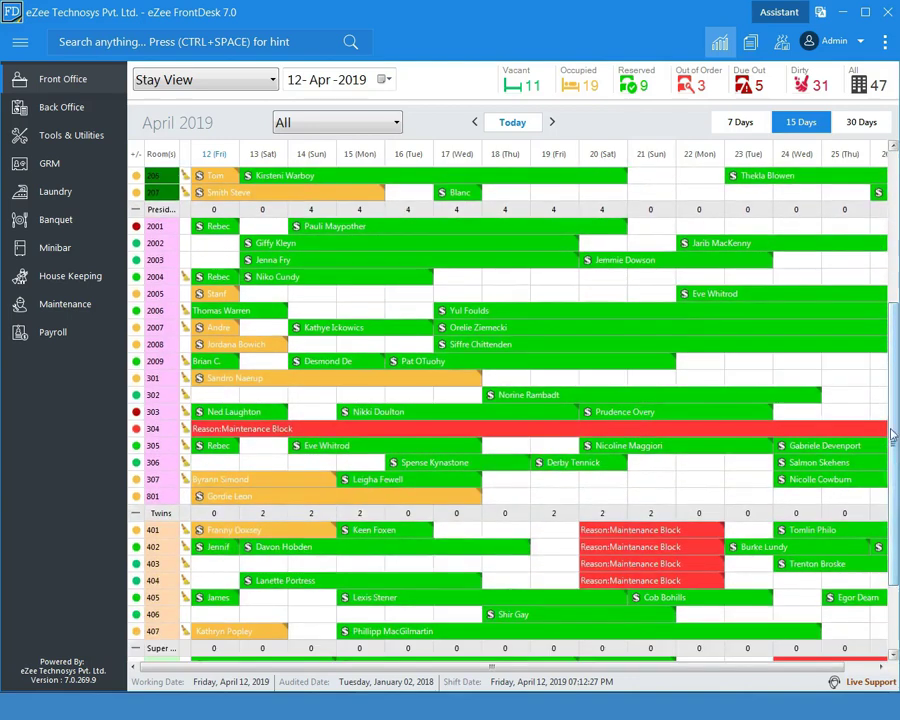
pyautogui.click(386, 79)
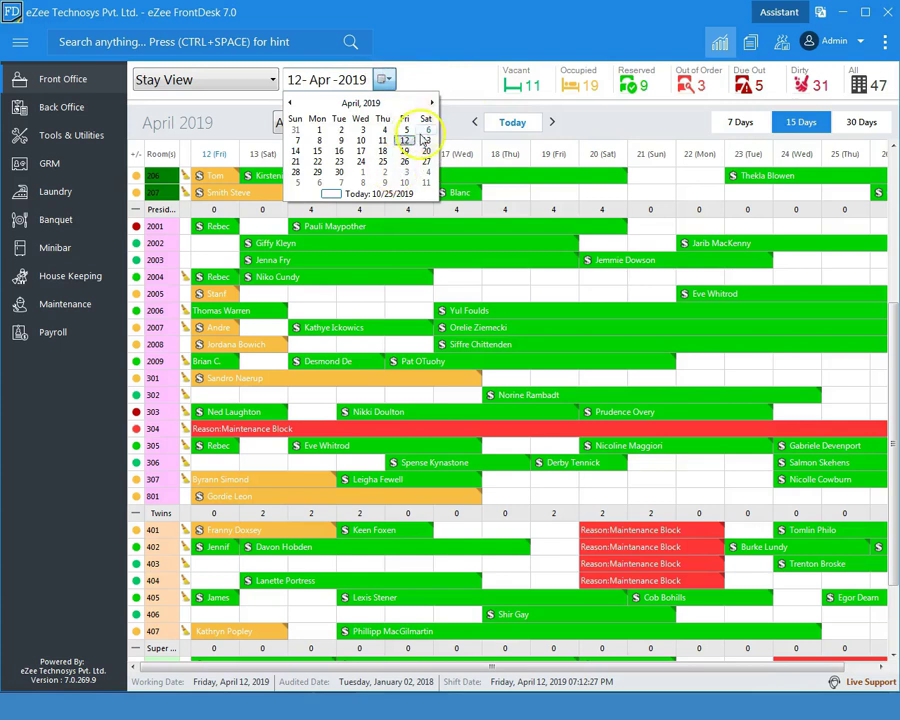
pyautogui.click(385, 79)
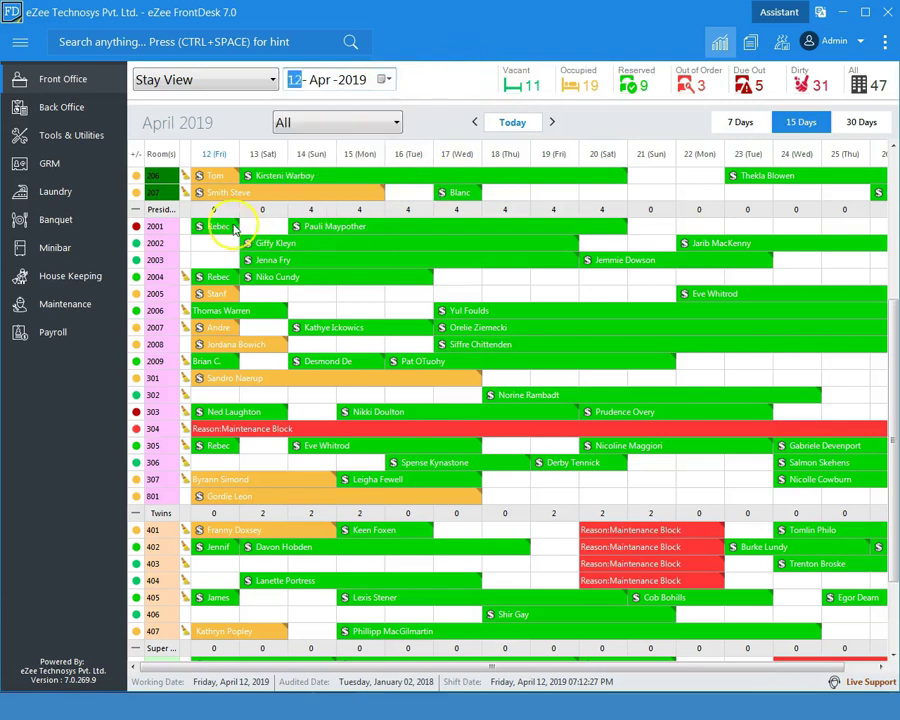
pyautogui.click(215, 192)
pyautogui.rightClick(215, 192)
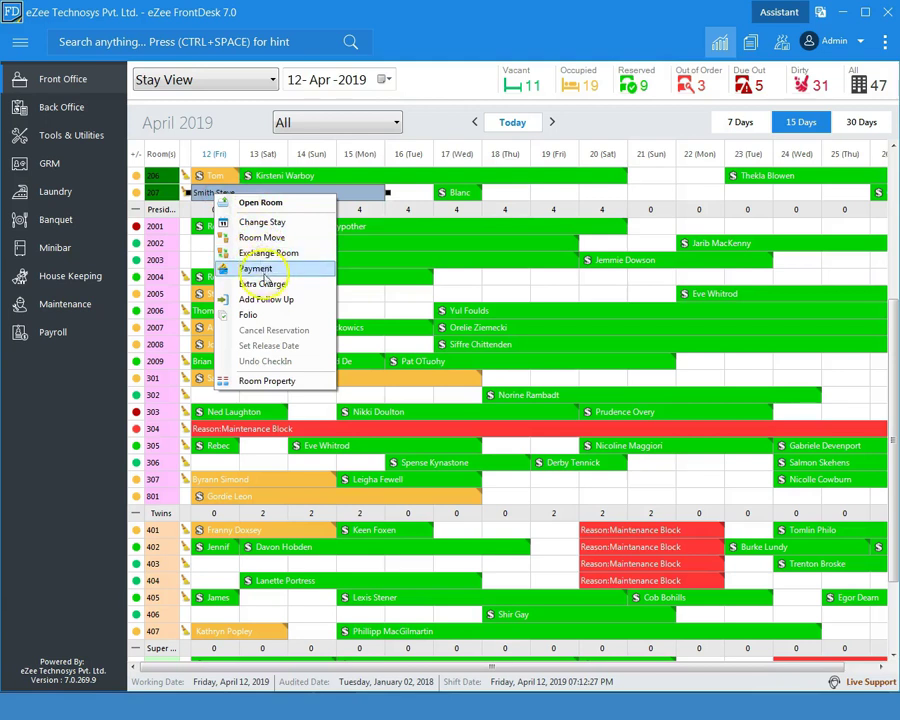
pyautogui.click(352, 193)
pyautogui.moveTo(300, 192)
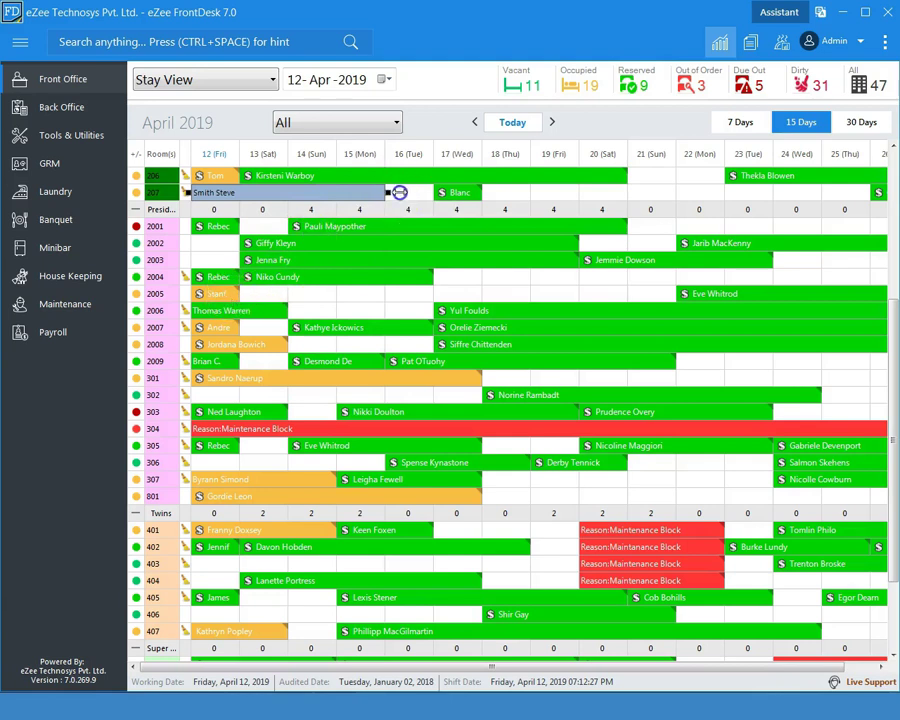
pyautogui.moveTo(399, 192); pyautogui.dragTo(445, 195)
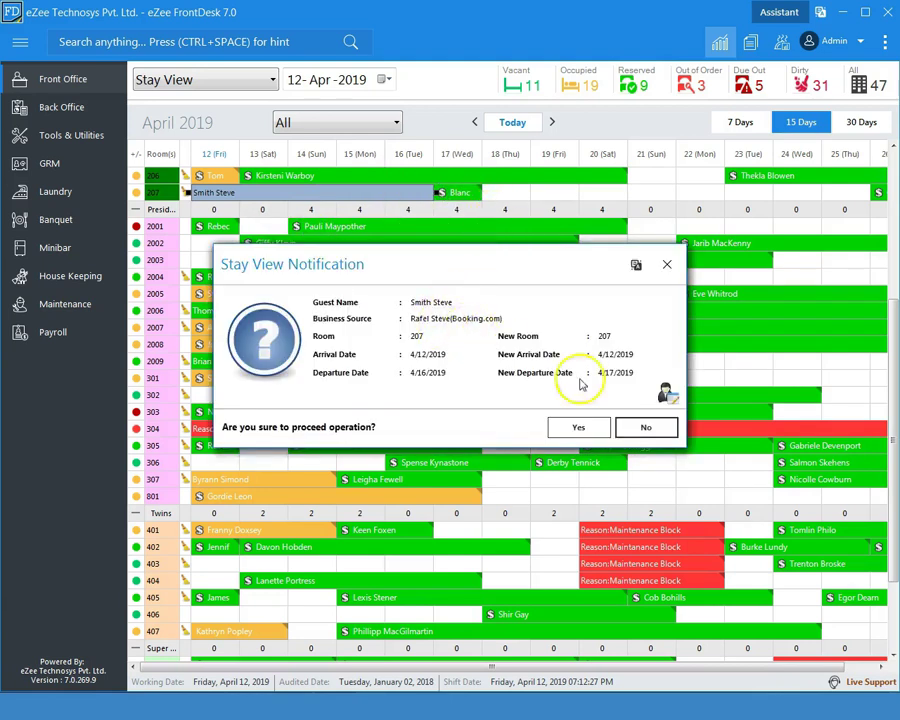
pyautogui.click(644, 427)
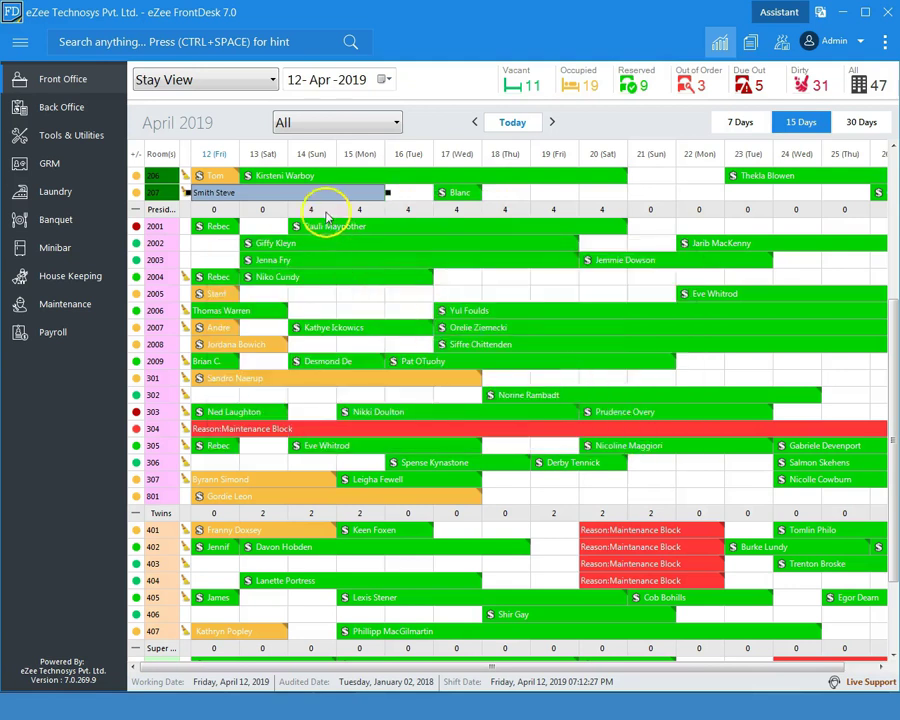
pyautogui.click(210, 295)
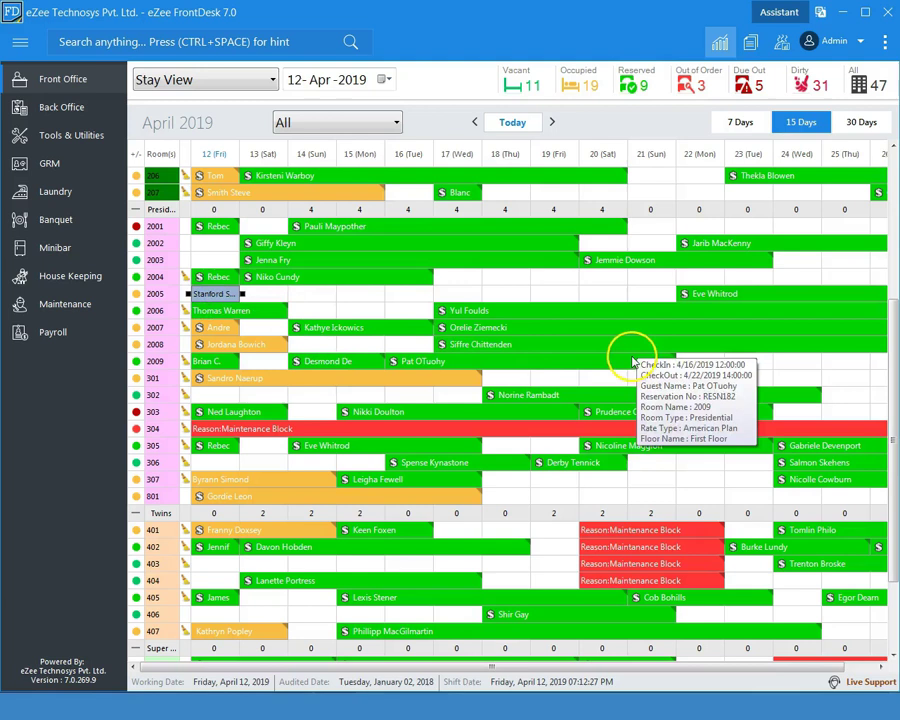
pyautogui.click(293, 296)
# Step: Review Inventory View over 15 and 30 days from 12 April, then open Housekeeping View
pyautogui.click(243, 85)
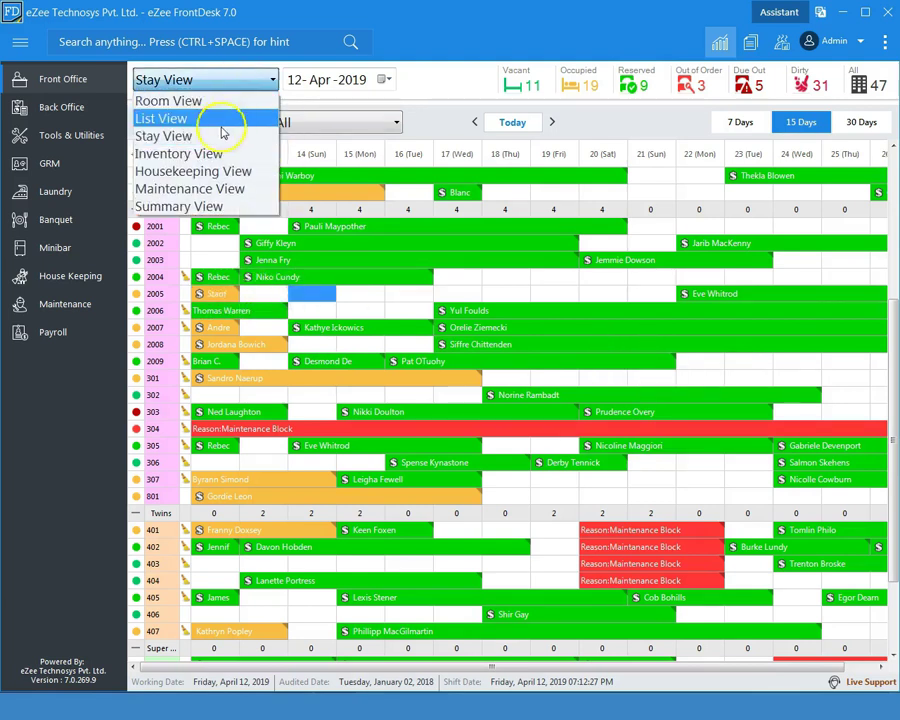
pyautogui.click(224, 150)
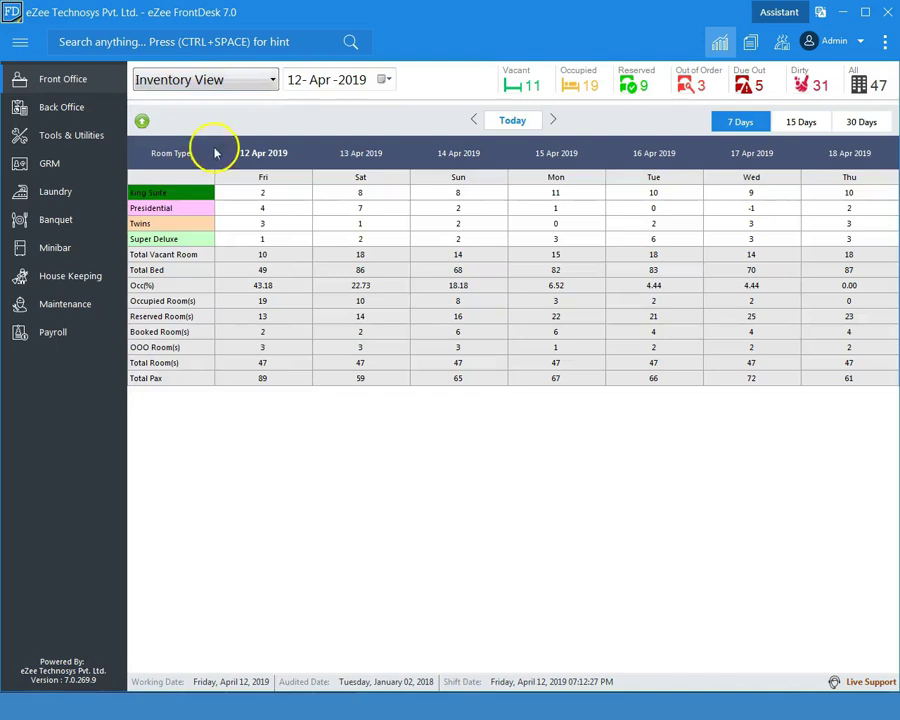
pyautogui.click(797, 125)
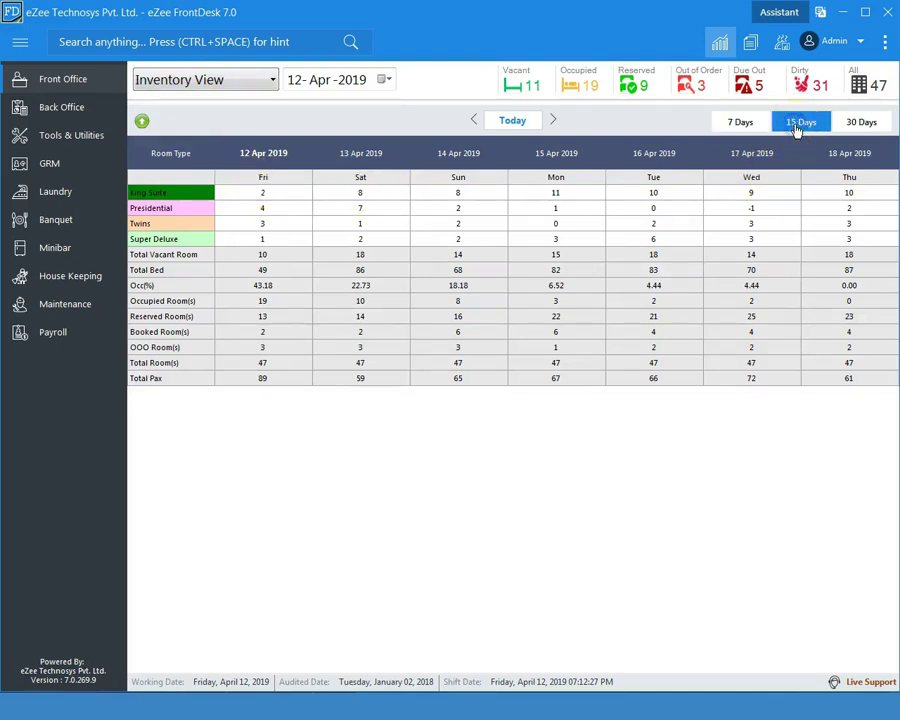
pyautogui.click(862, 124)
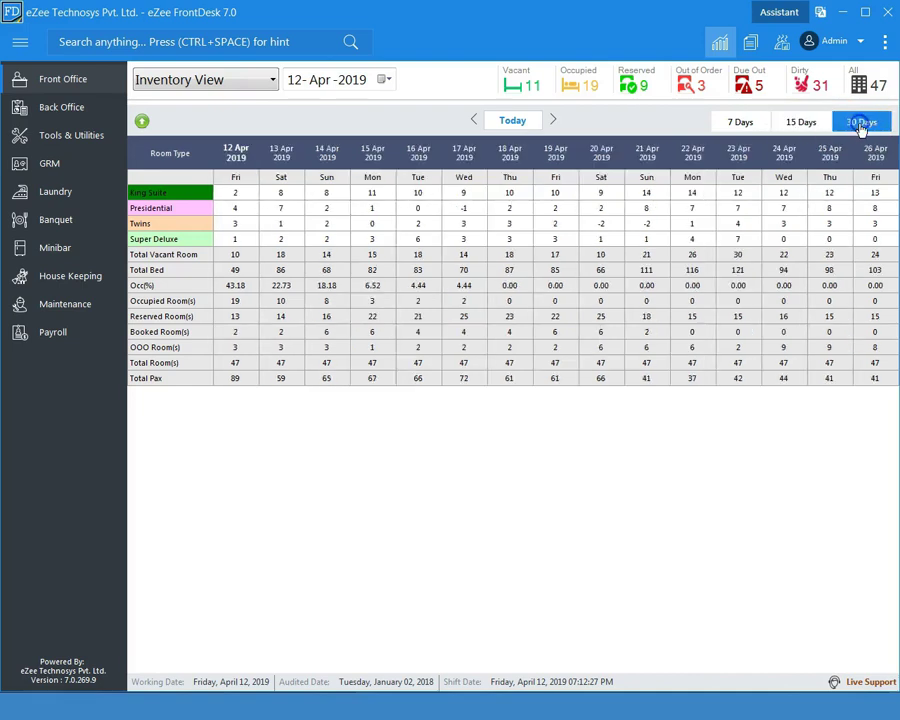
pyautogui.click(390, 80)
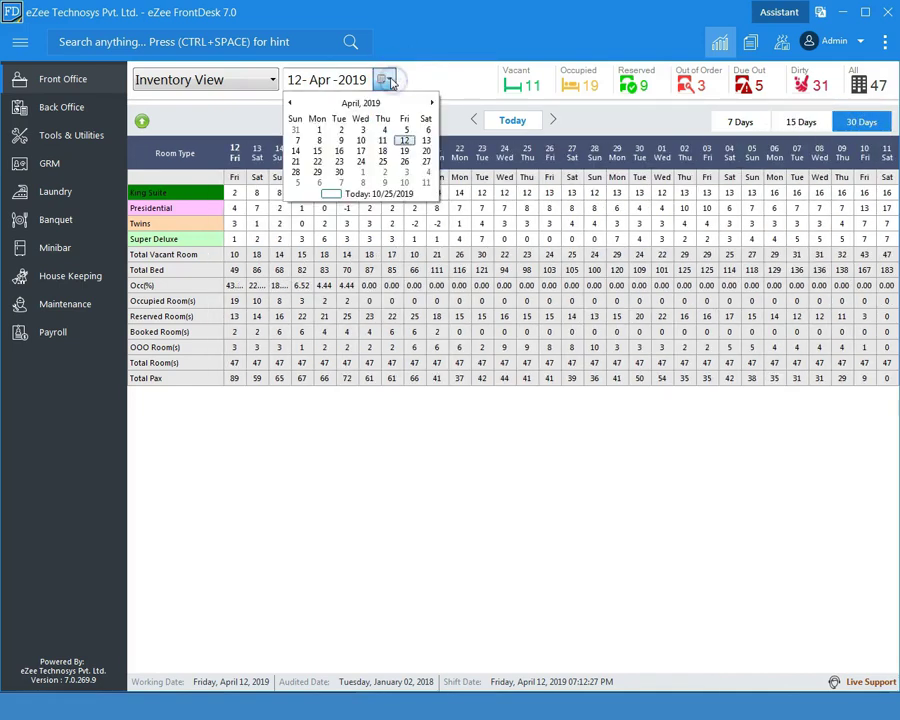
pyautogui.click(390, 80)
pyautogui.click(803, 130)
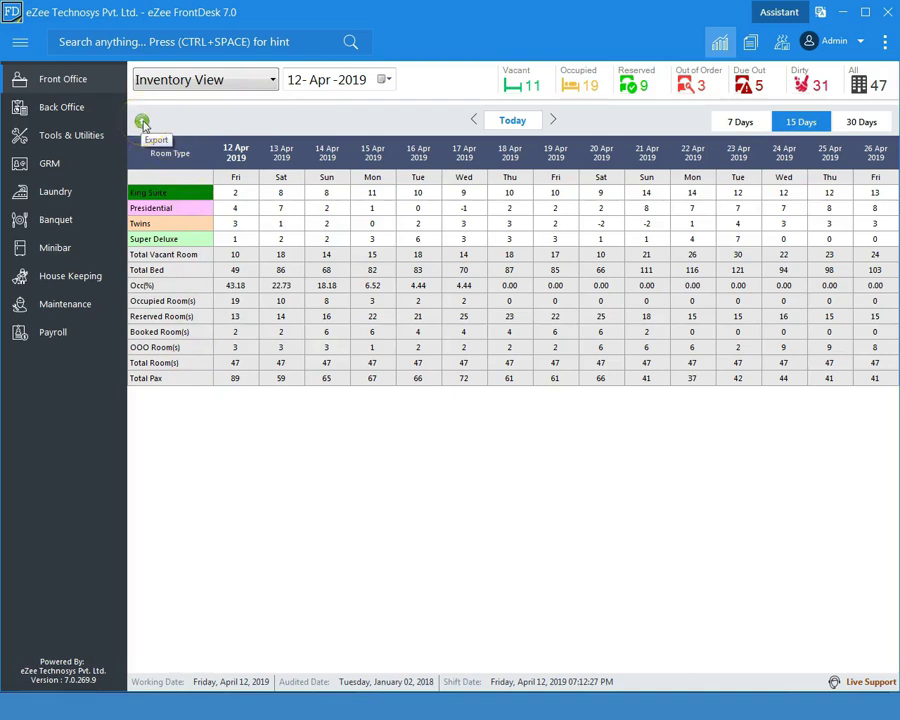
pyautogui.click(262, 82)
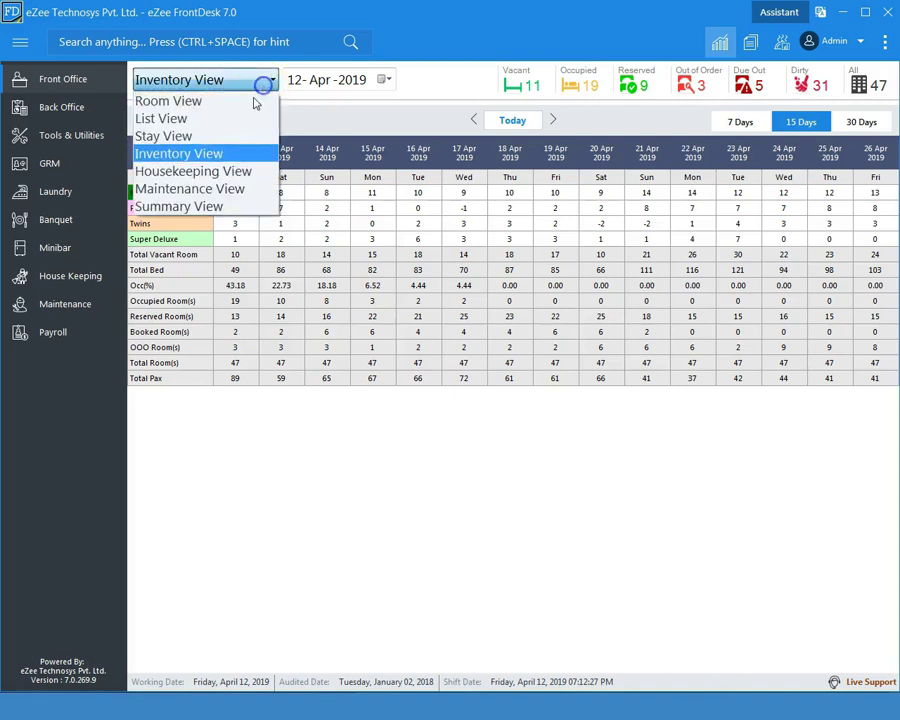
pyautogui.click(255, 171)
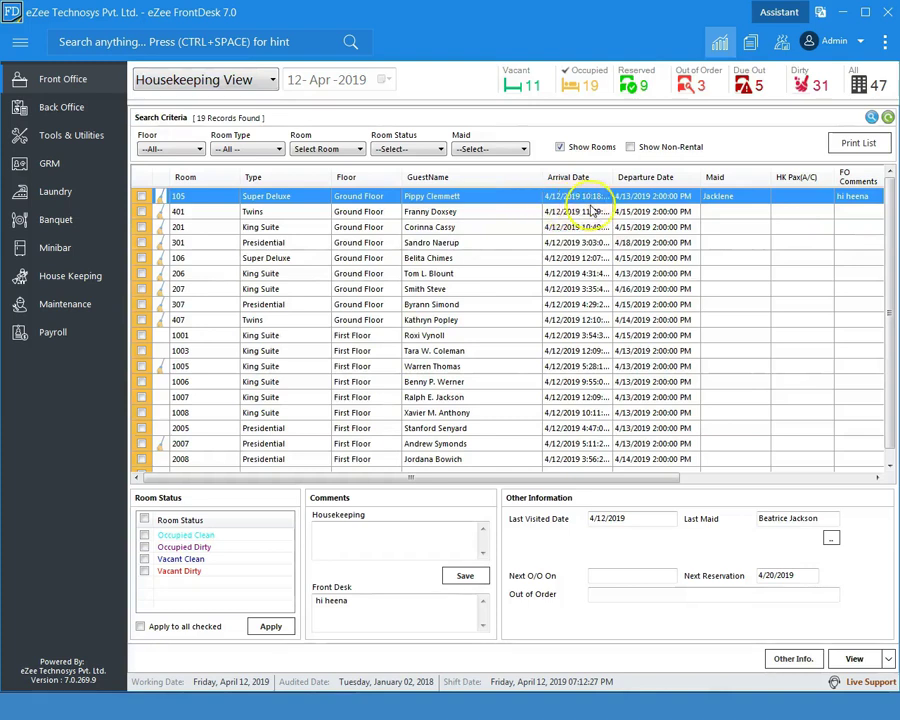
# Step: Check room 105's housekeeping actions and tick its checkbox
pyautogui.click(481, 199)
pyautogui.rightClick(481, 200)
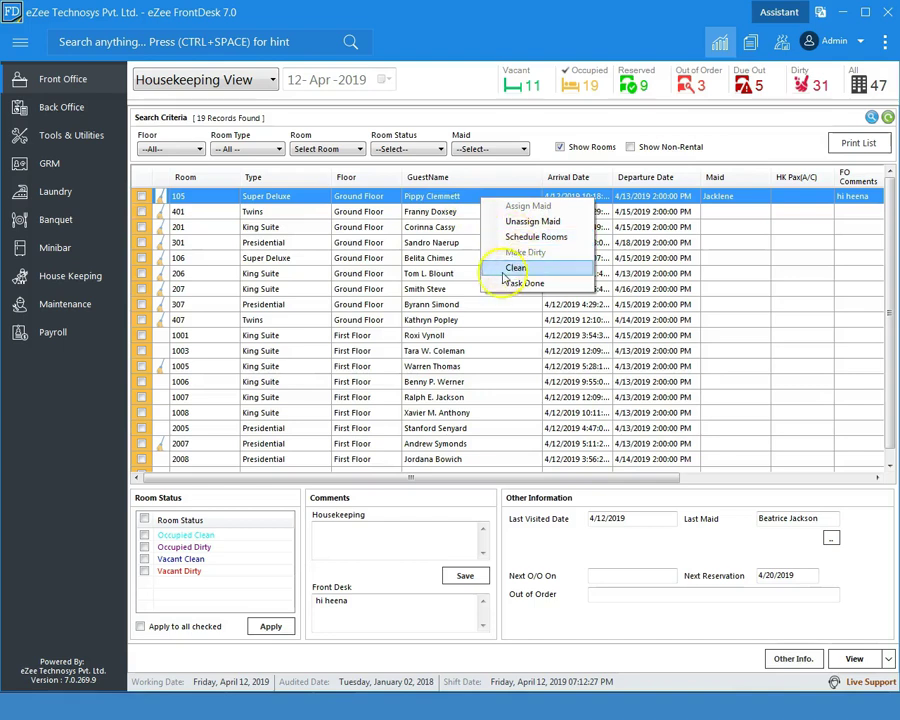
pyautogui.click(141, 196)
# Step: Review room 105's housekeeping, front-desk, out-of-order and reservation fields
pyautogui.click(350, 541)
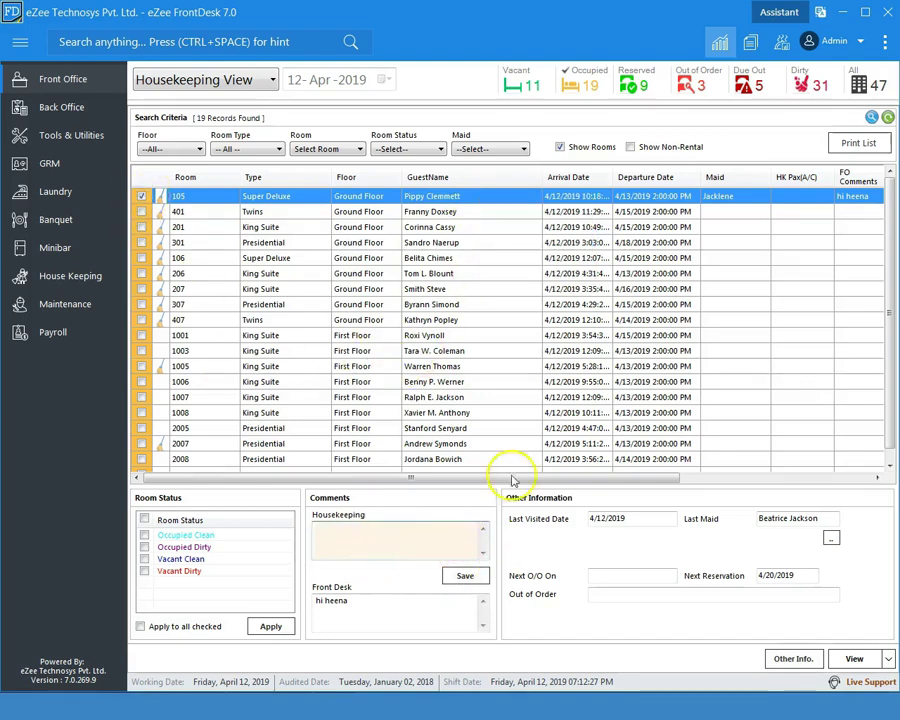
pyautogui.click(352, 604)
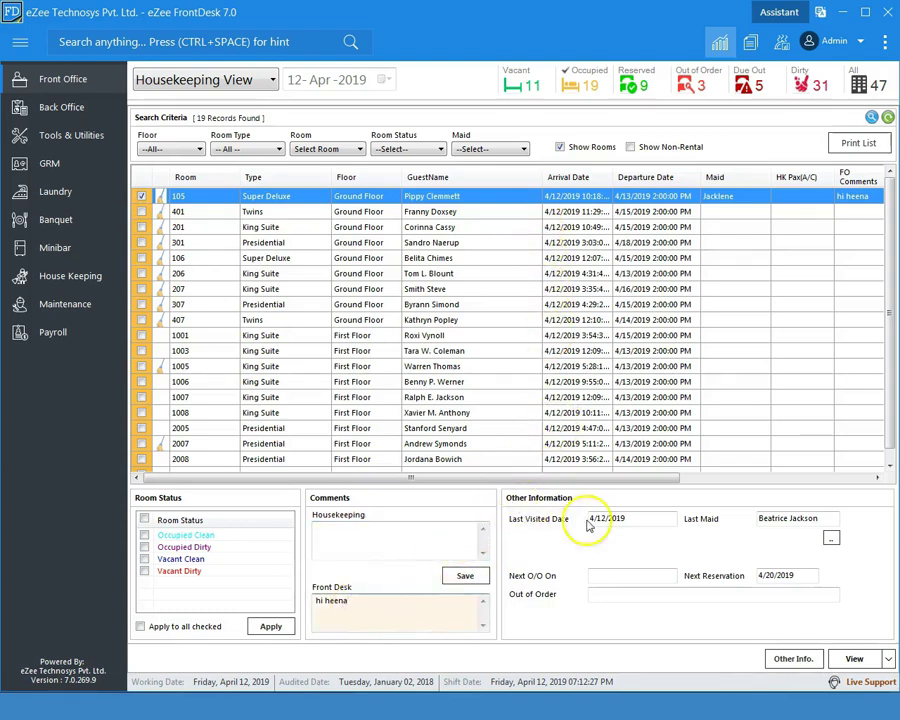
pyautogui.click(604, 578)
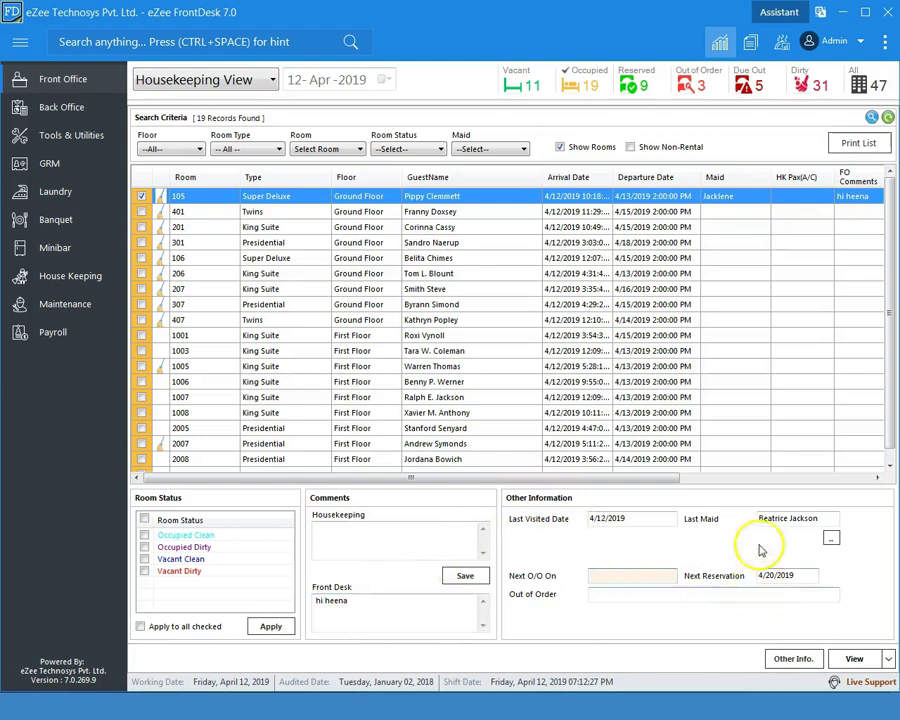
pyautogui.click(784, 523)
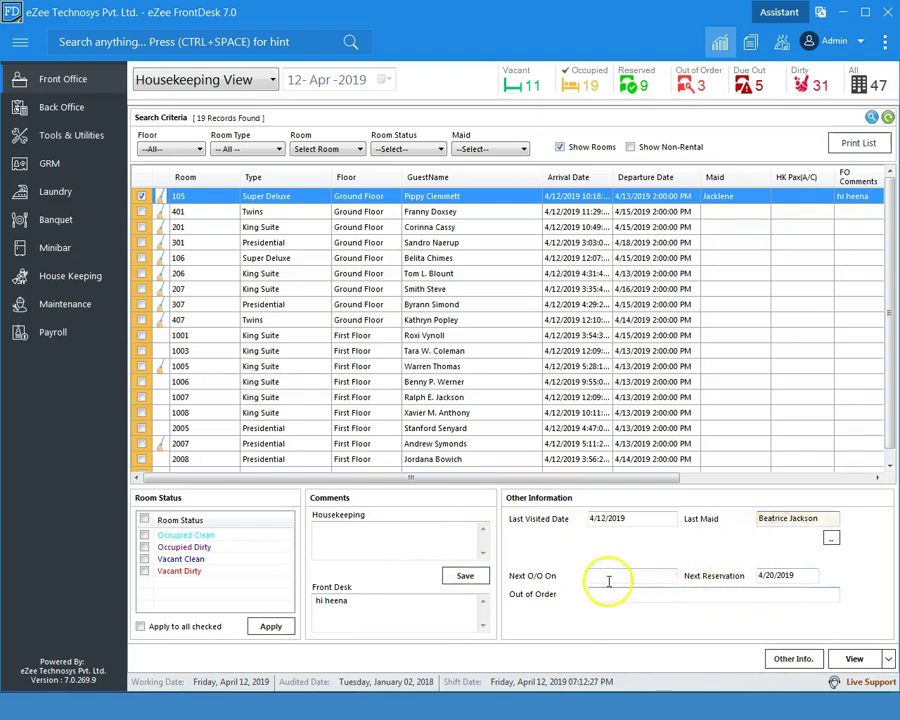
pyautogui.click(652, 576)
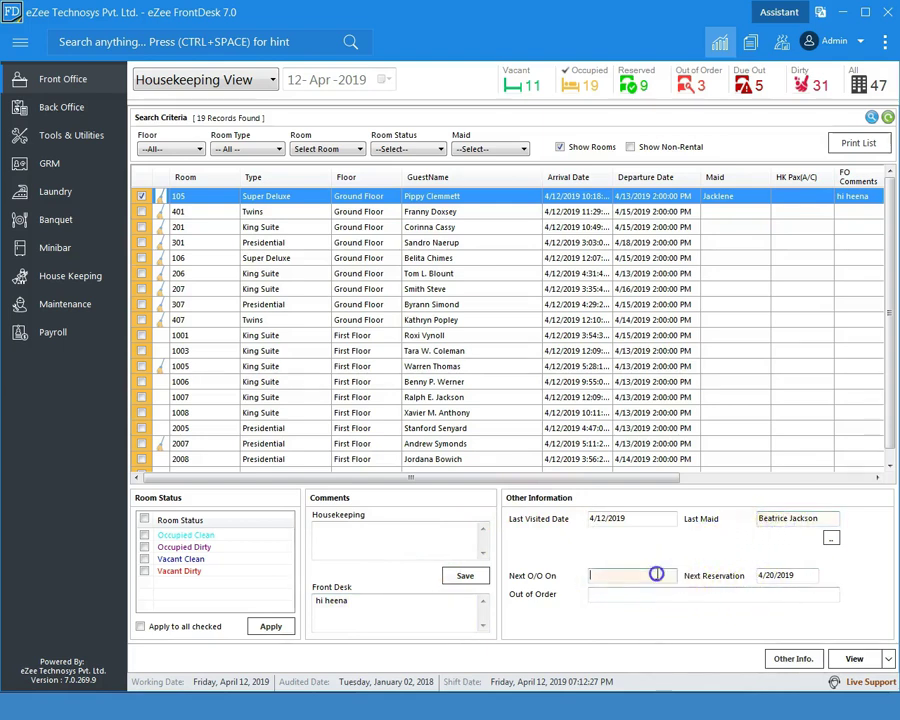
pyautogui.click(797, 576)
pyautogui.click(680, 596)
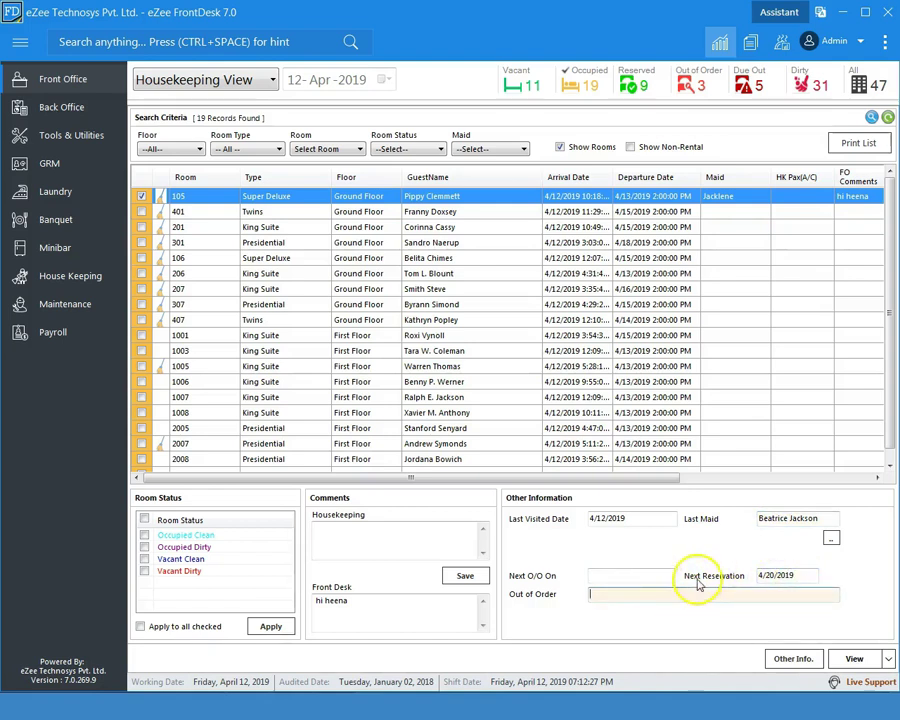
pyautogui.click(141, 197)
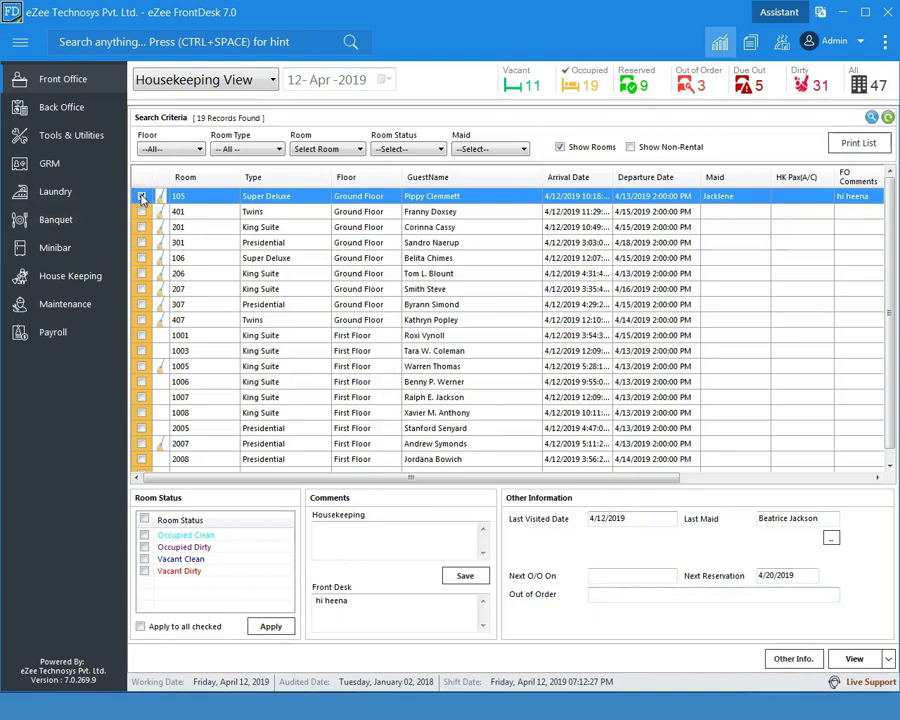
pyautogui.click(208, 82)
# Step: Switch to Maintenance View, then reopen the view list
pyautogui.click(185, 187)
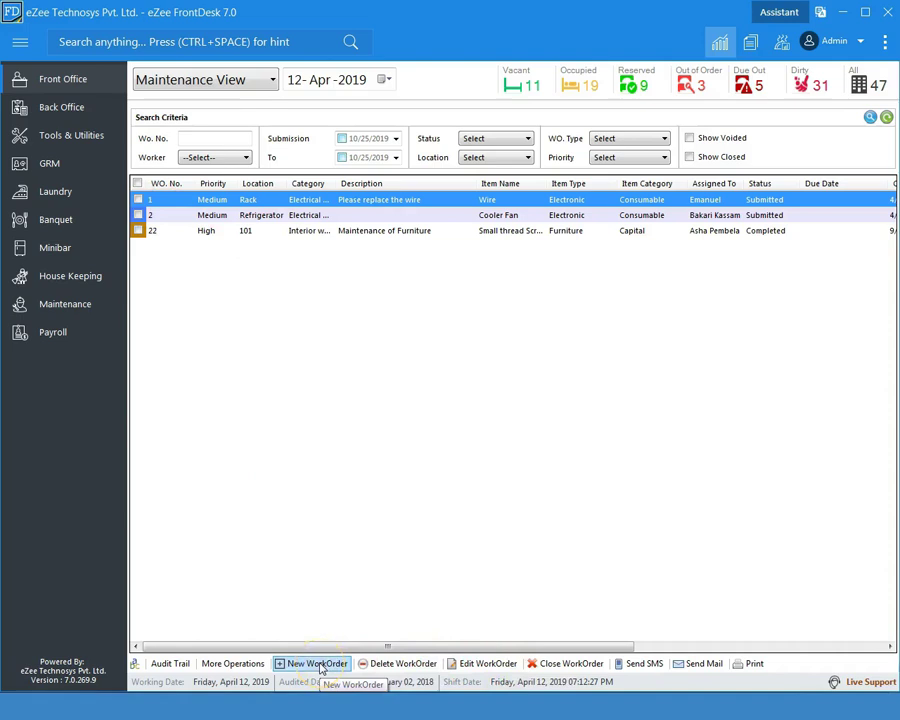
pyautogui.click(270, 80)
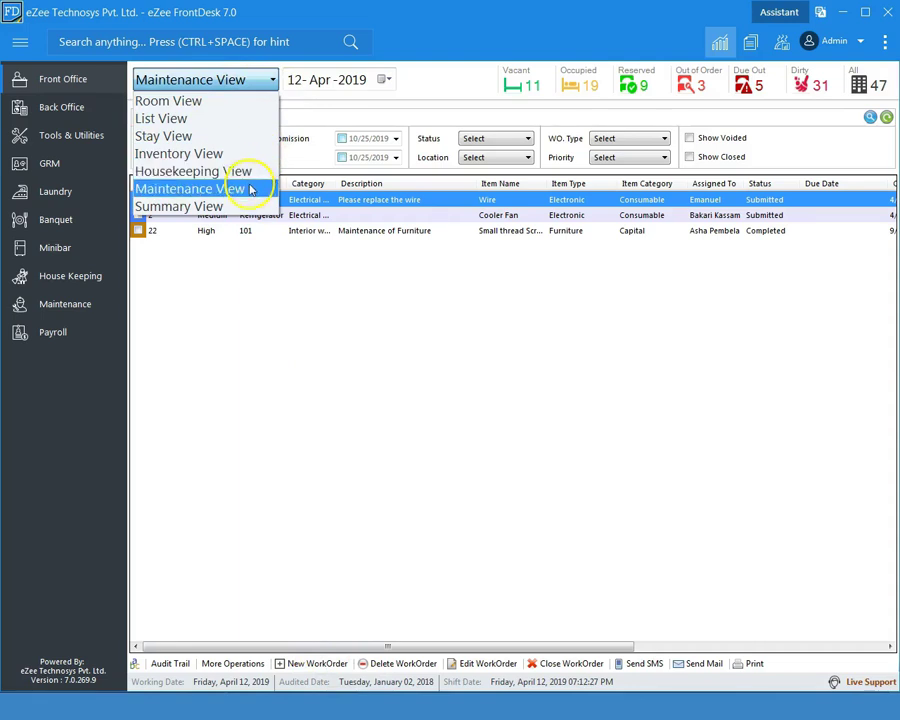
# Step: Choose Summary View to show the 12 April 2019 dashboard
pyautogui.click(249, 205)
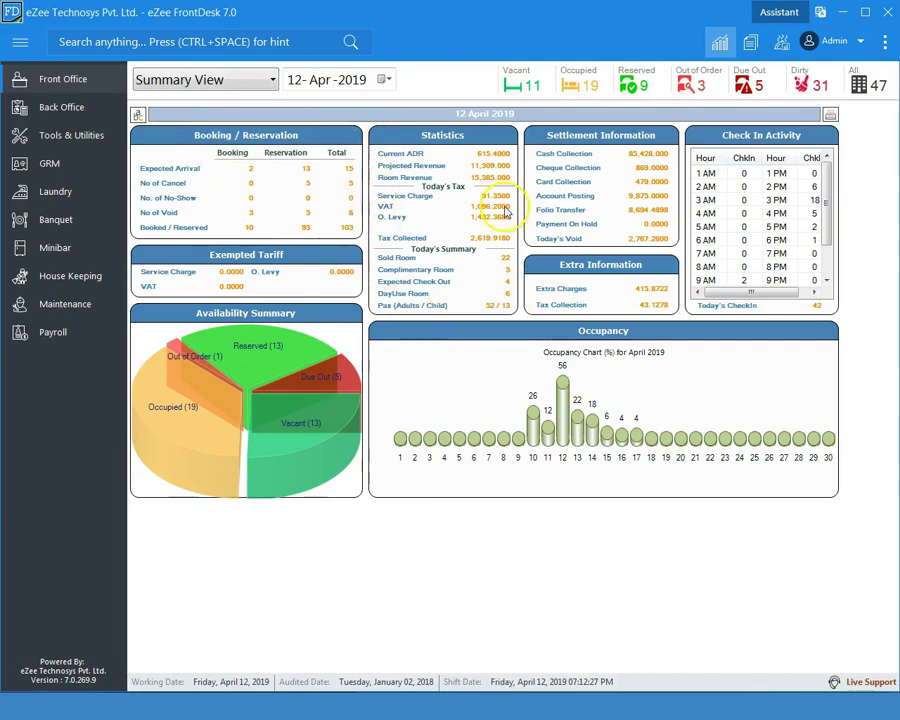
# Step: Open the Arrival List Report under Reservation and add it to favourites
pyautogui.click(752, 45)
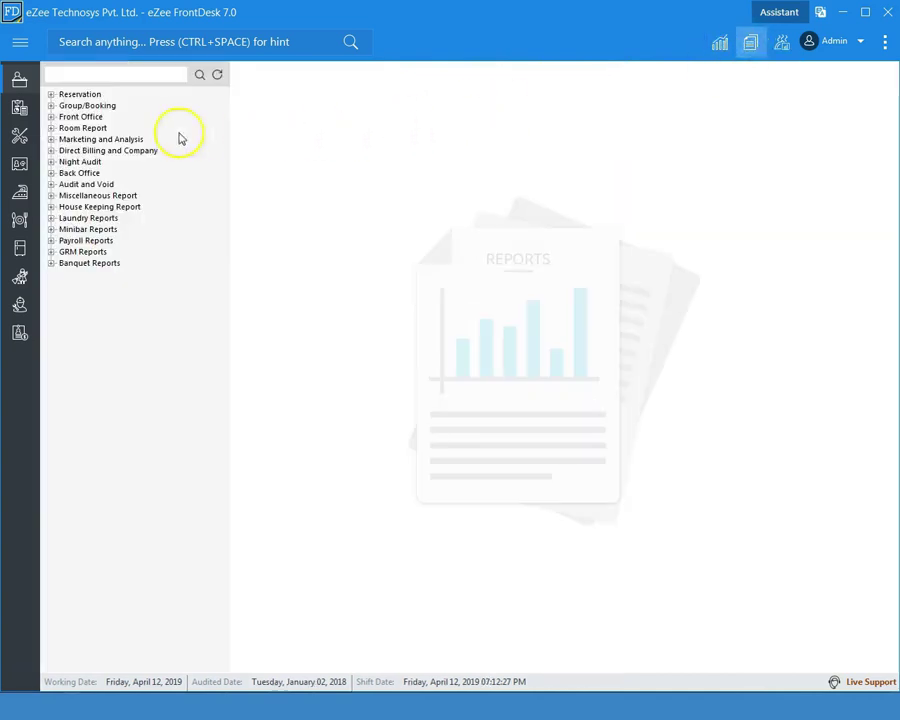
pyautogui.click(51, 94)
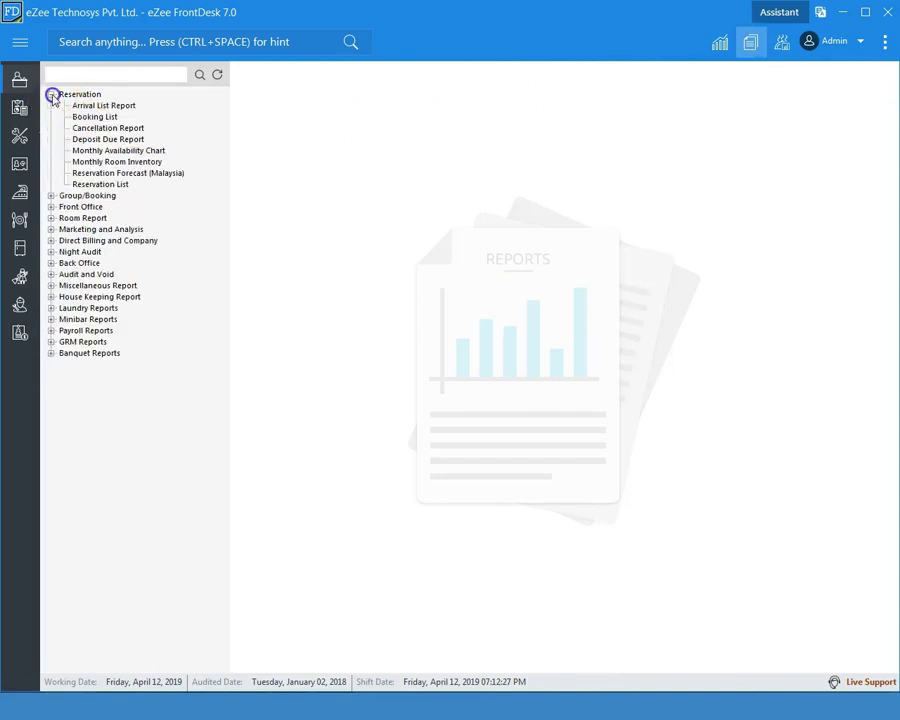
pyautogui.click(128, 111)
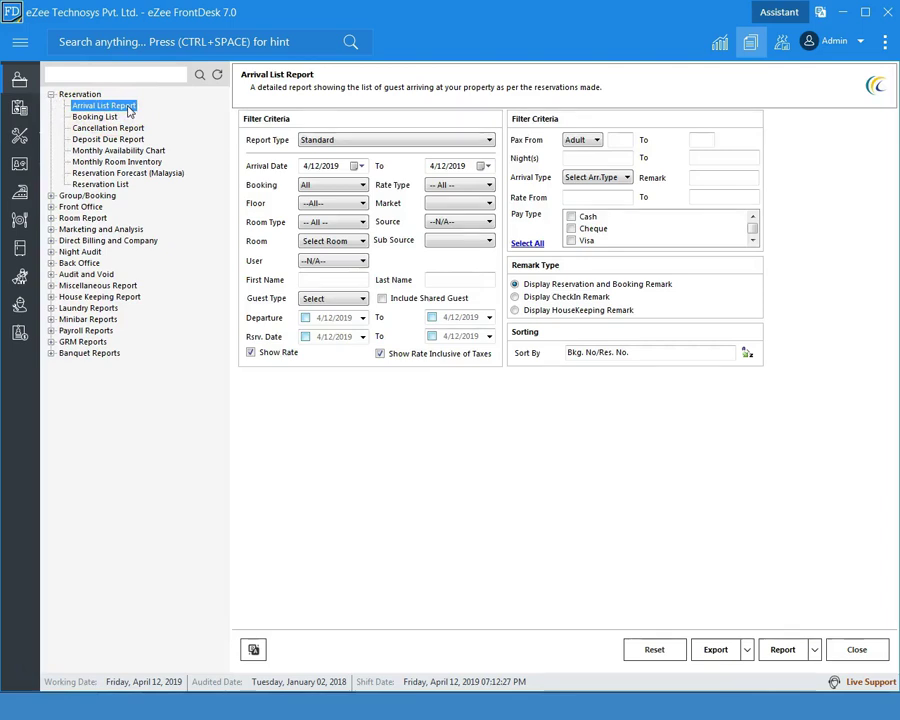
pyautogui.rightClick(129, 112)
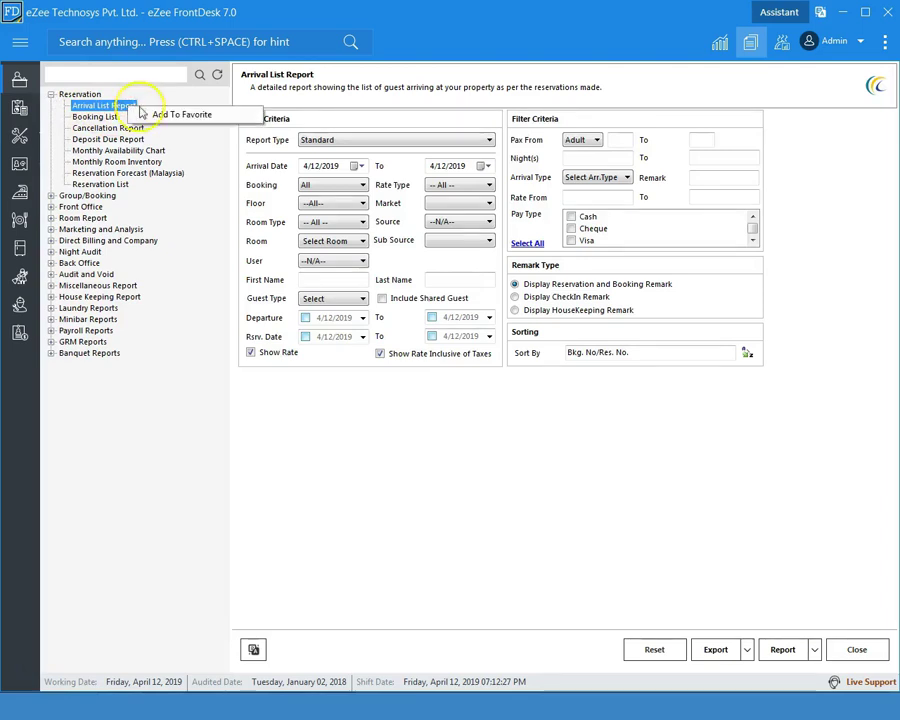
pyautogui.click(229, 116)
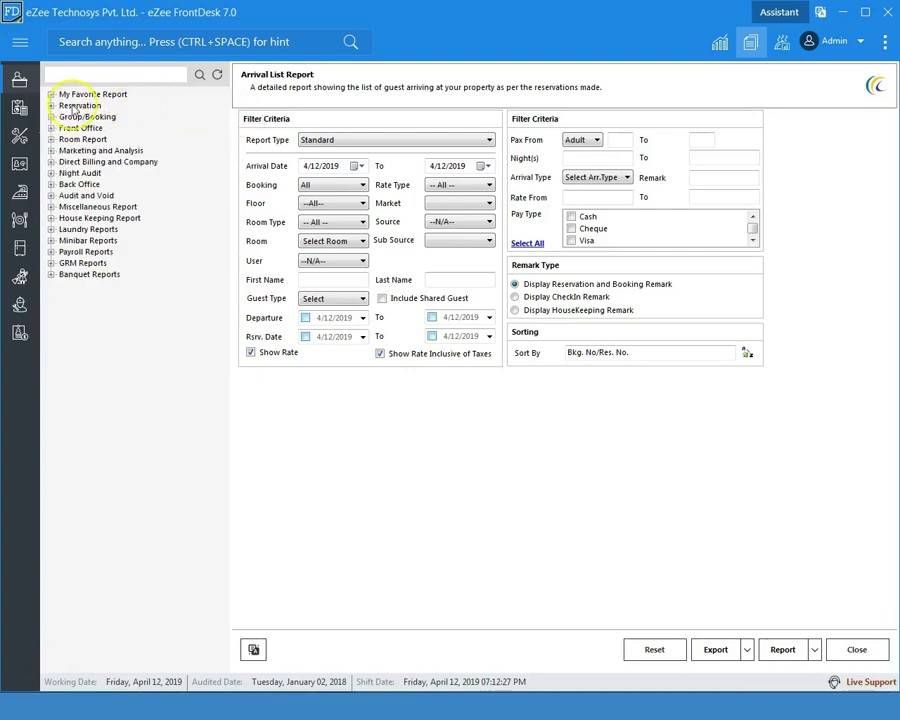
# Step: Expand and collapse the Favorite, Reservation, Group/Booking, Marketing and Direct Billing report categories
pyautogui.click(50, 94)
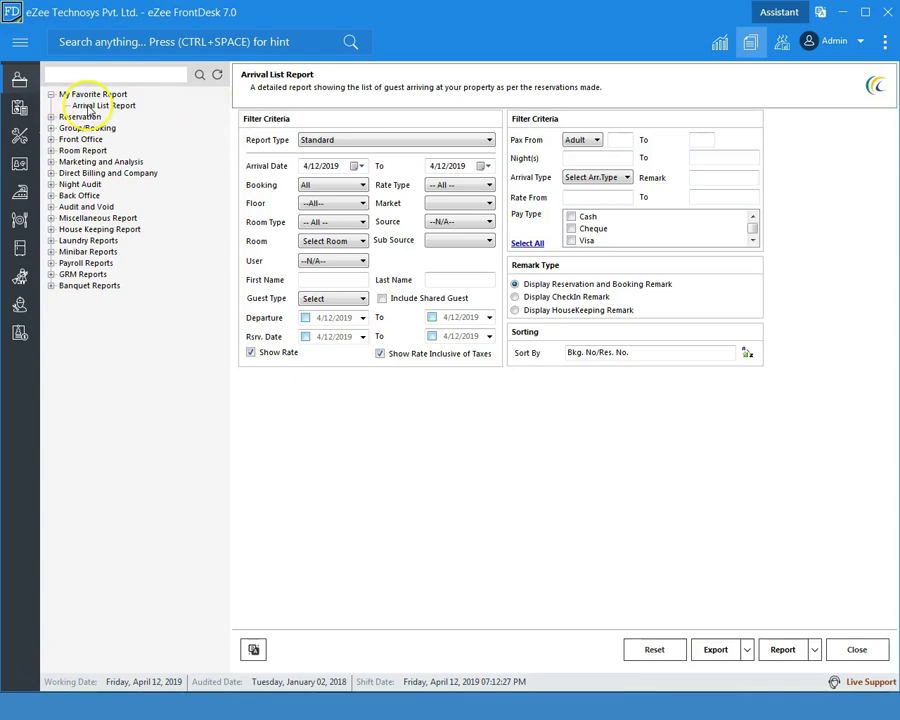
pyautogui.click(50, 94)
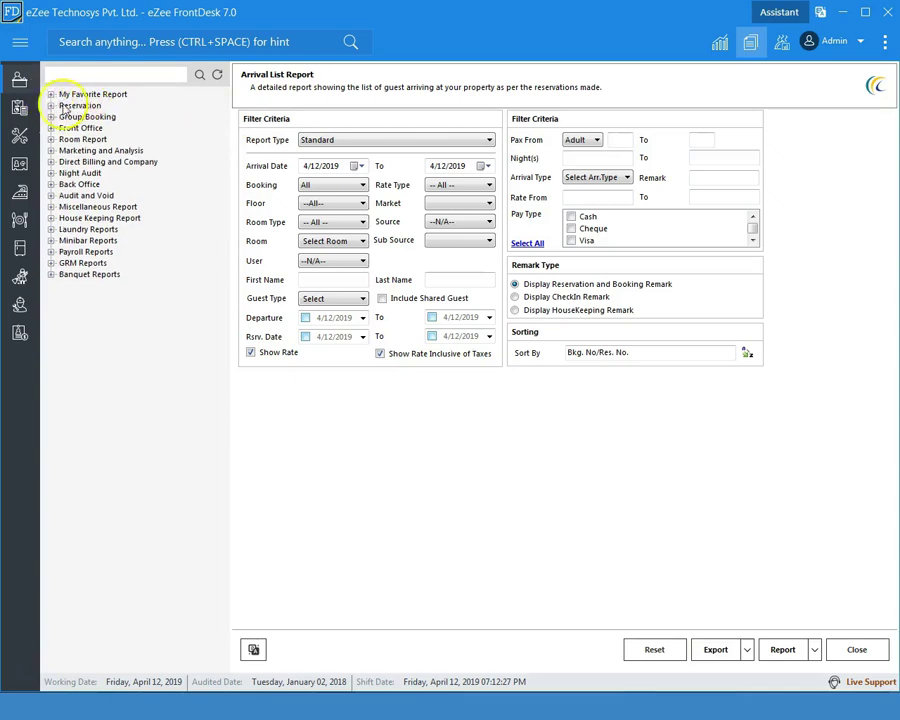
pyautogui.click(50, 105)
pyautogui.click(50, 207)
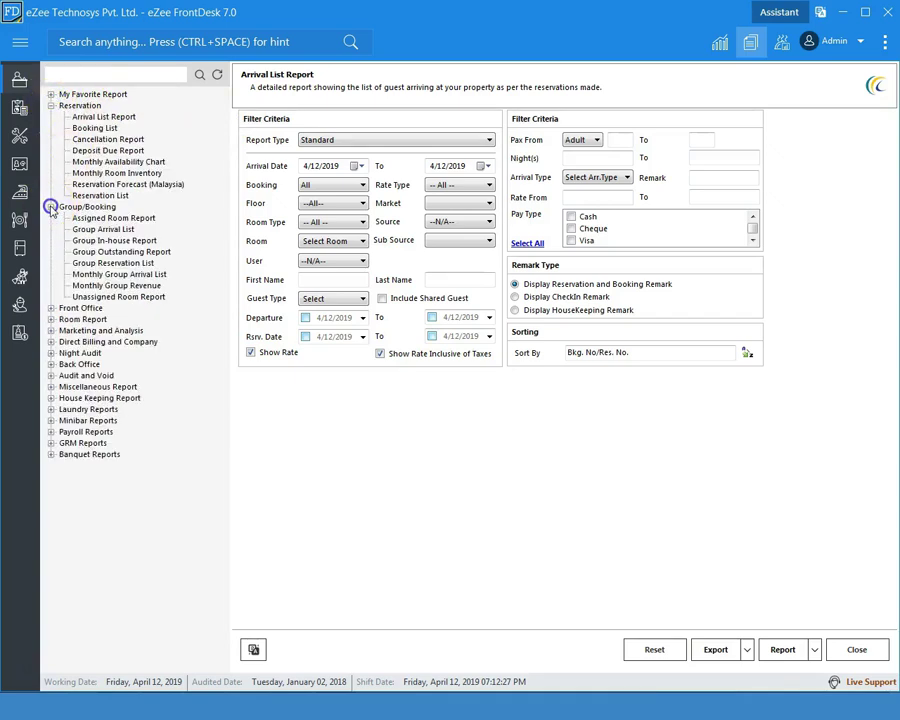
pyautogui.click(51, 331)
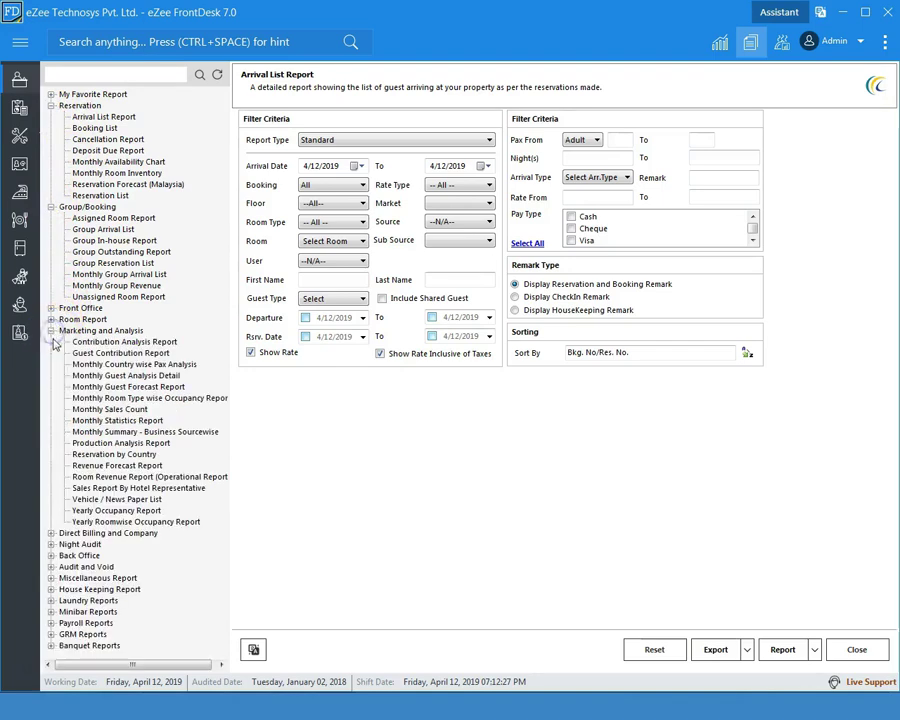
pyautogui.click(50, 533)
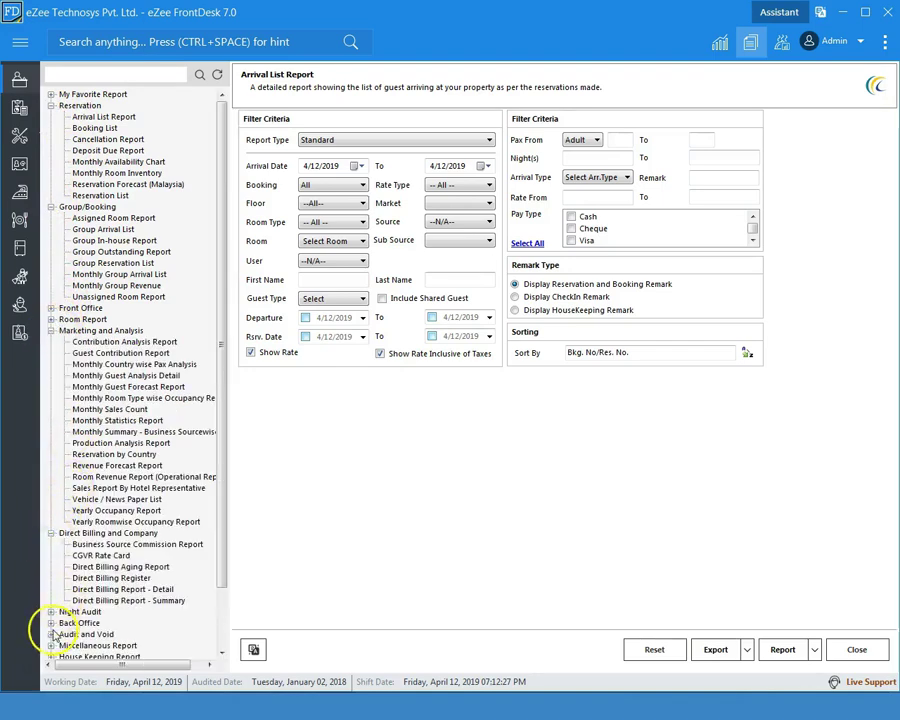
pyautogui.click(50, 533)
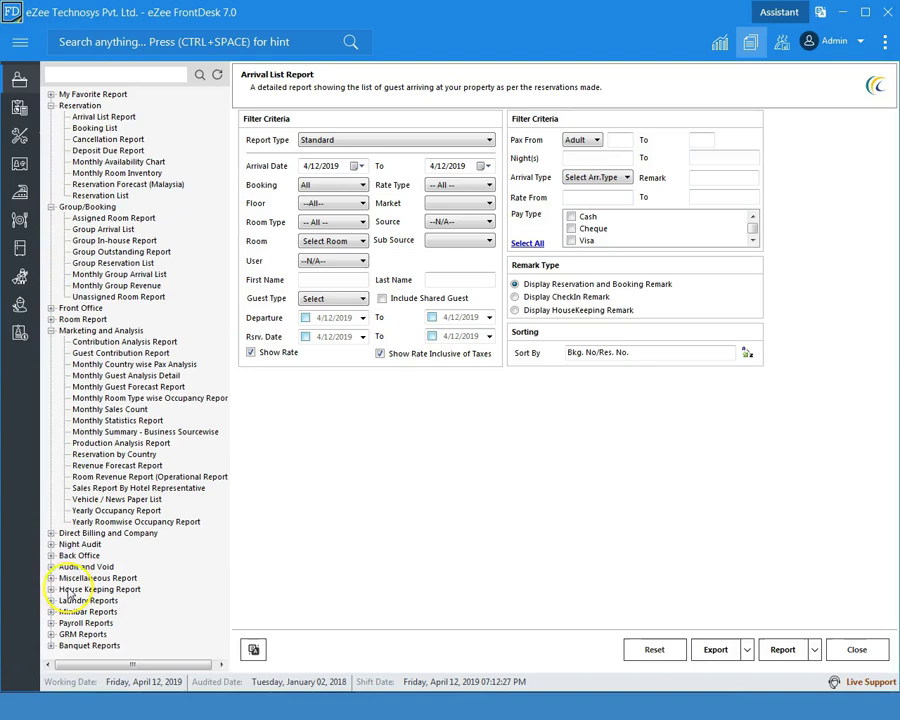
pyautogui.click(50, 331)
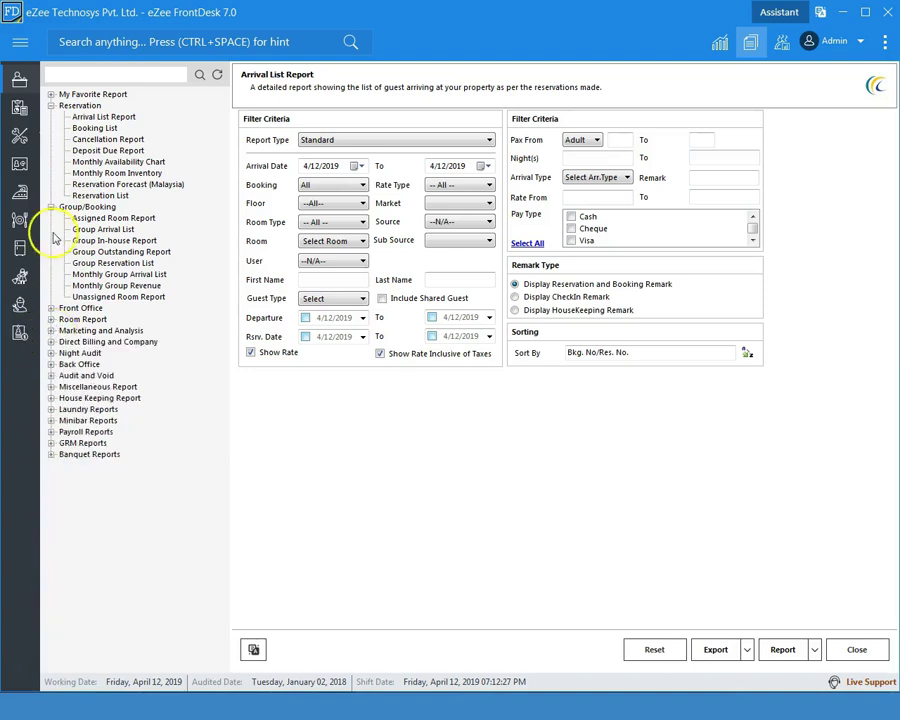
pyautogui.click(50, 207)
pyautogui.click(50, 105)
pyautogui.click(782, 43)
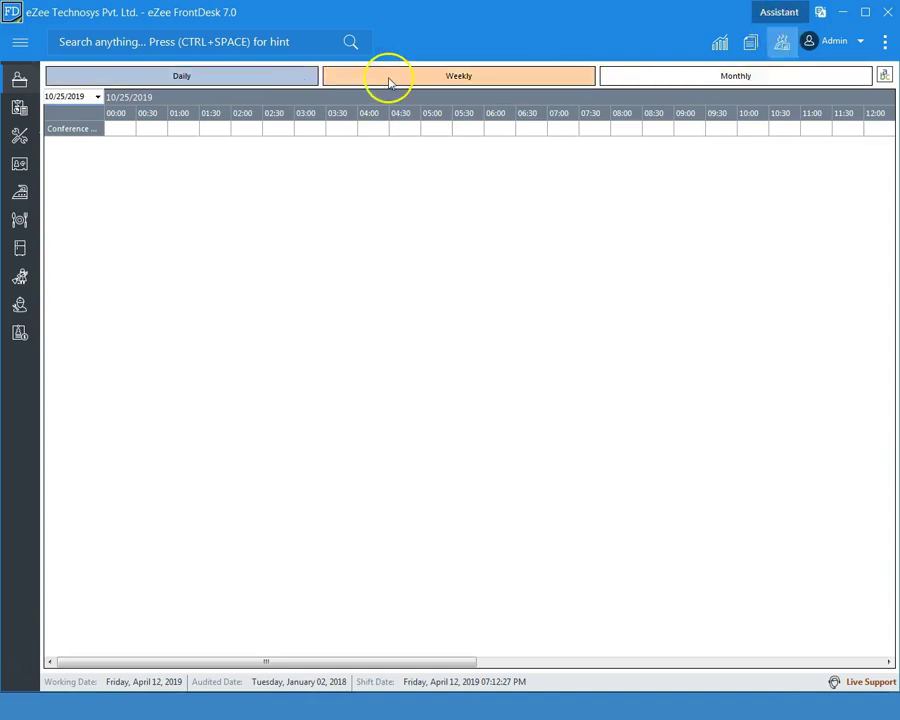
# Step: View the conference schedule weekly, monthly, then weekly, and return to Summary View
pyautogui.click(390, 79)
pyautogui.click(650, 75)
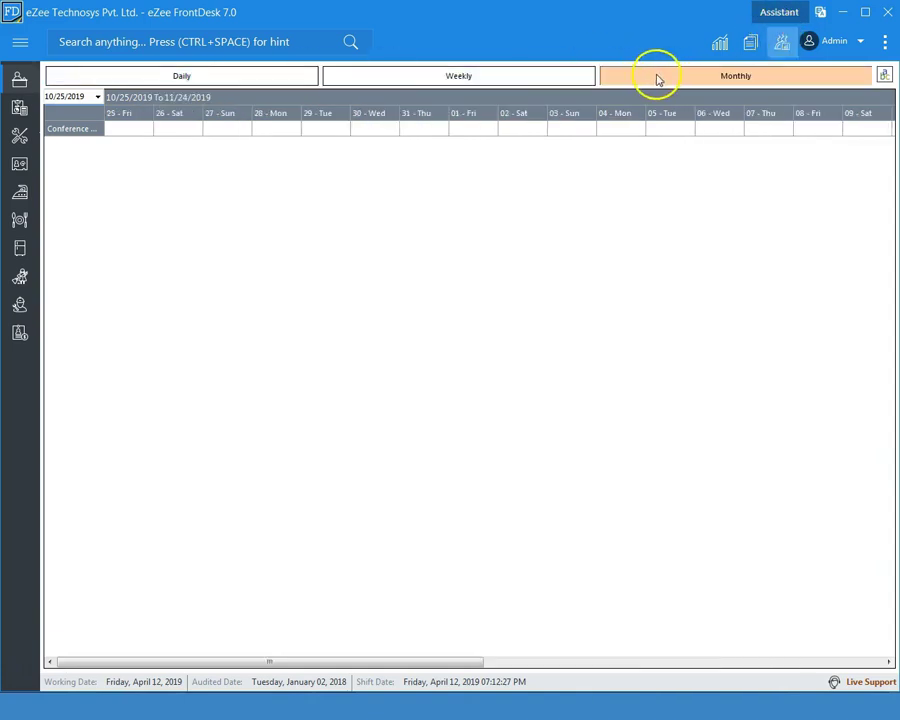
pyautogui.click(544, 76)
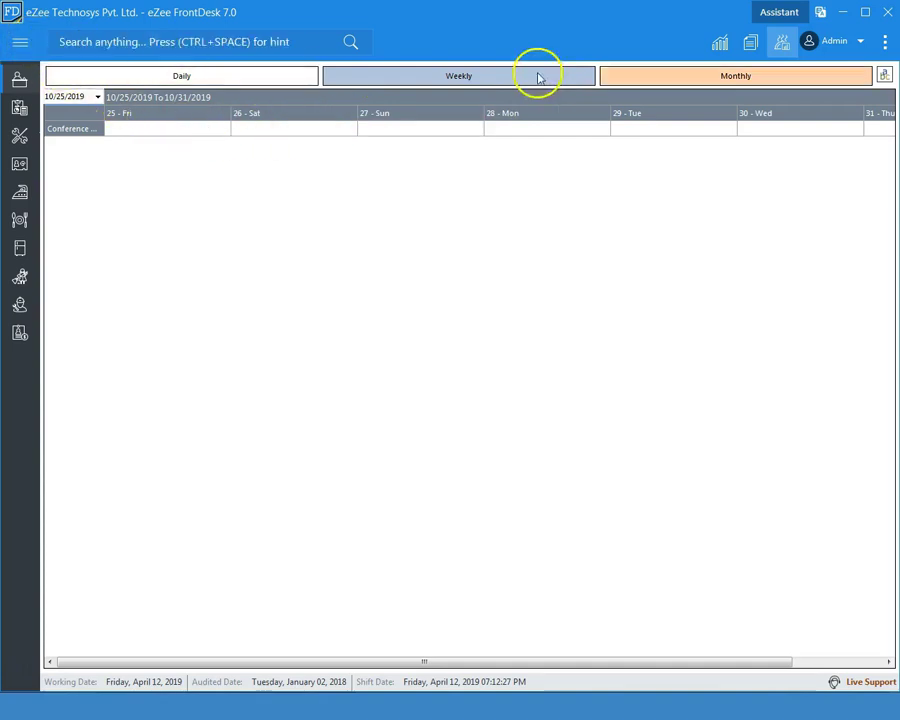
pyautogui.click(716, 40)
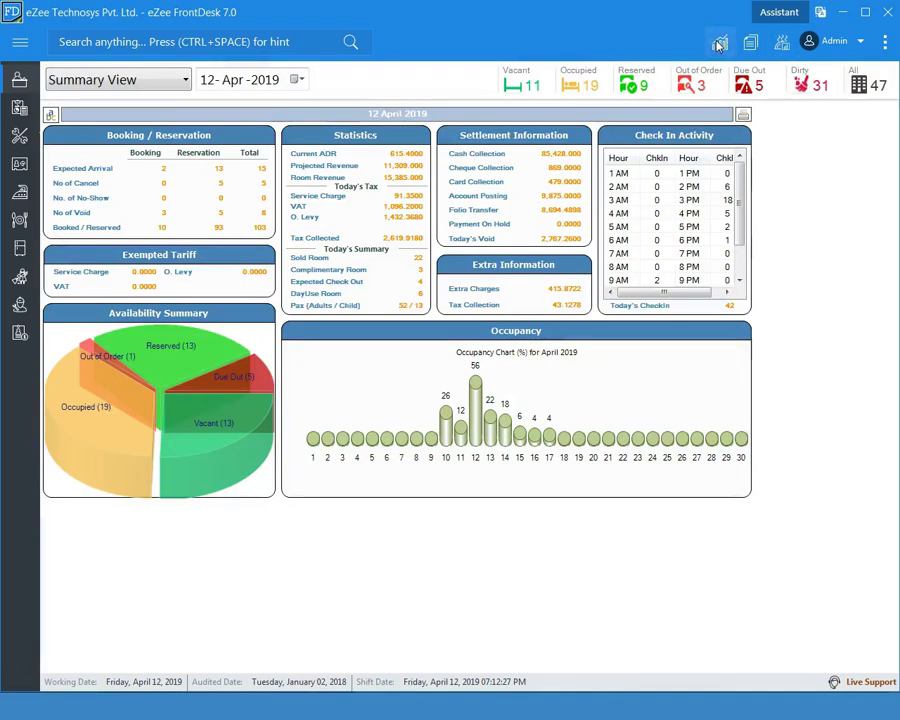